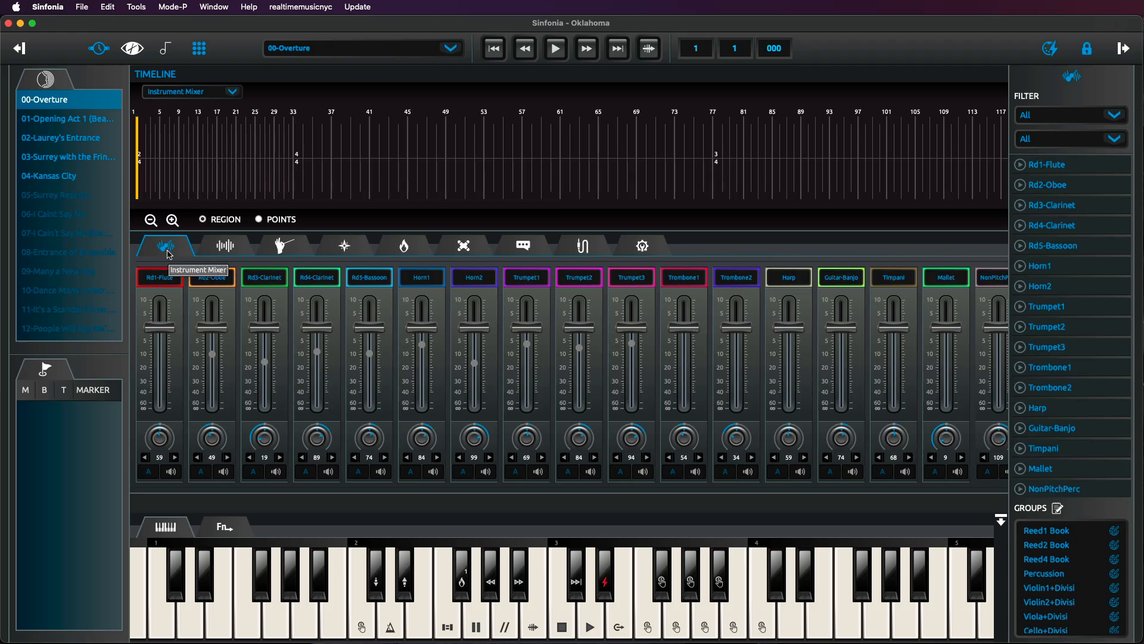
Step: Unlock the show for editing and engage Global Edit Mode for the Instrument Mixer
click(1089, 50)
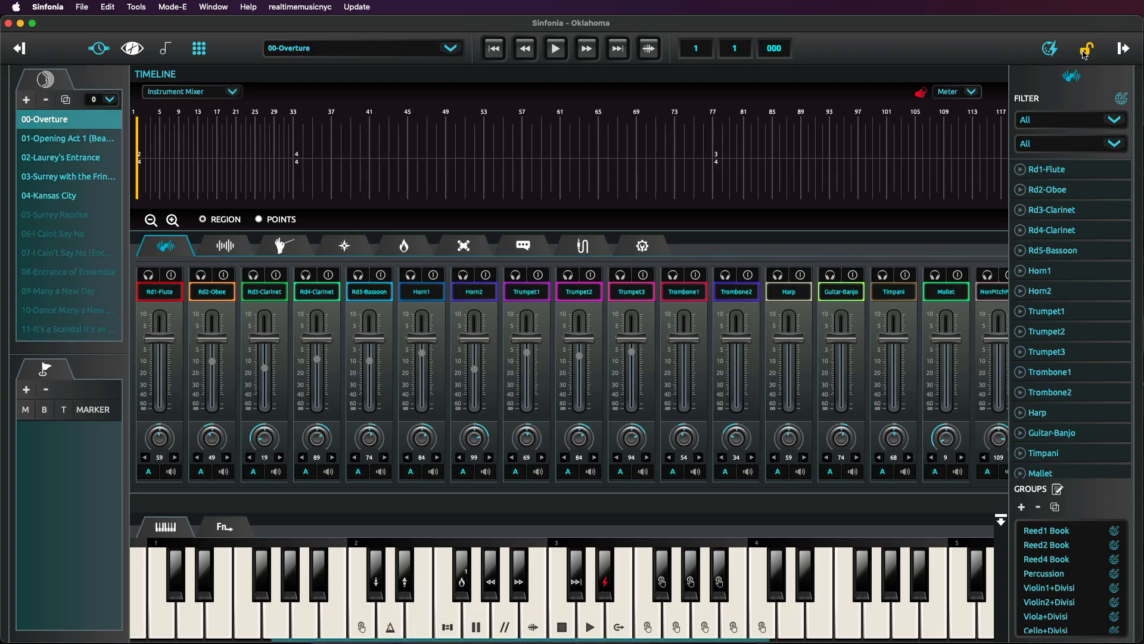
mouse_move(473, 493)
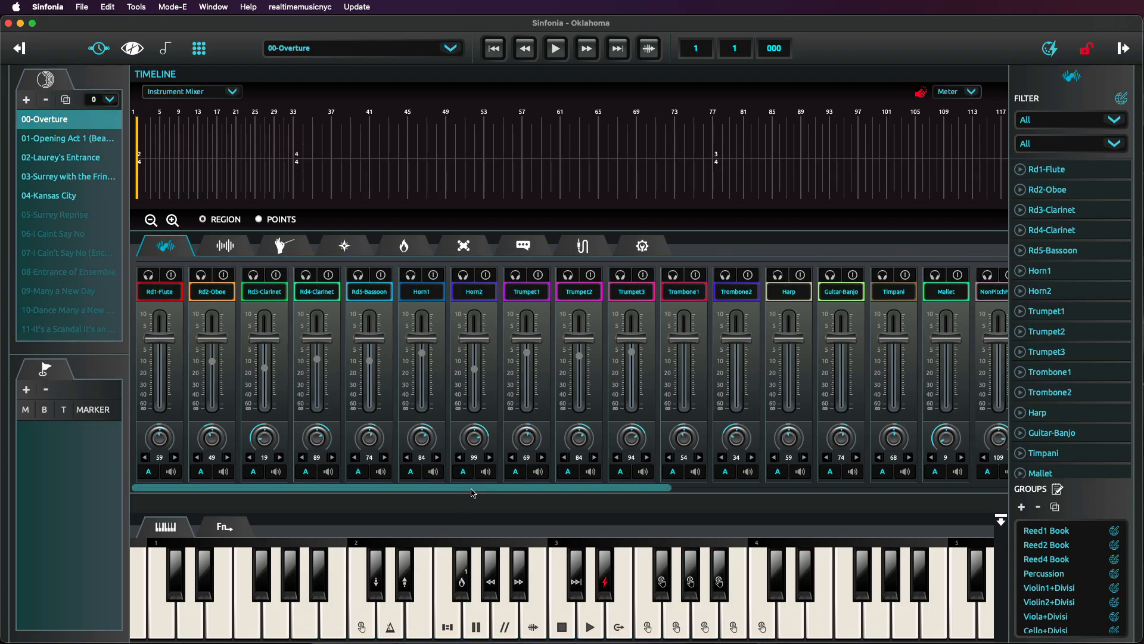
drag(473, 492, 433, 484)
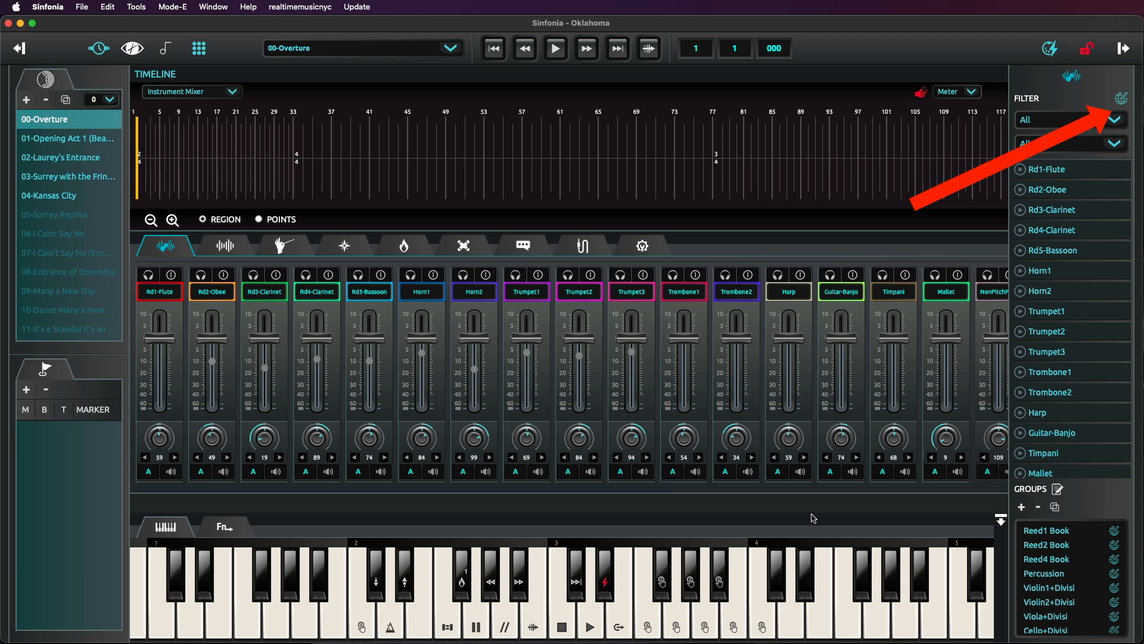
click(1119, 101)
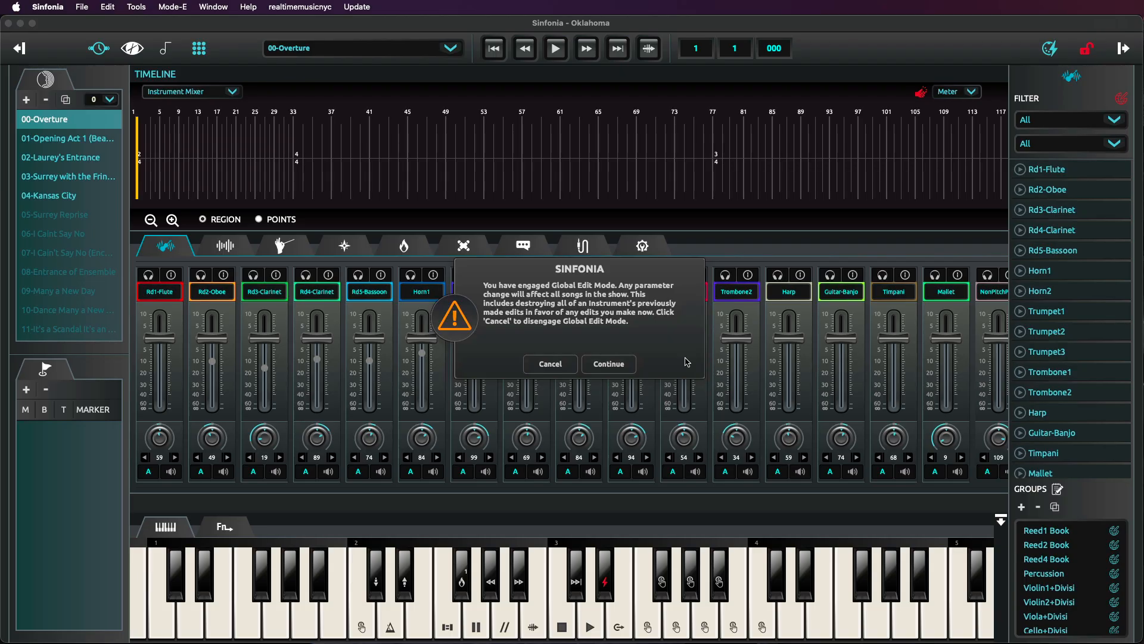
click(625, 368)
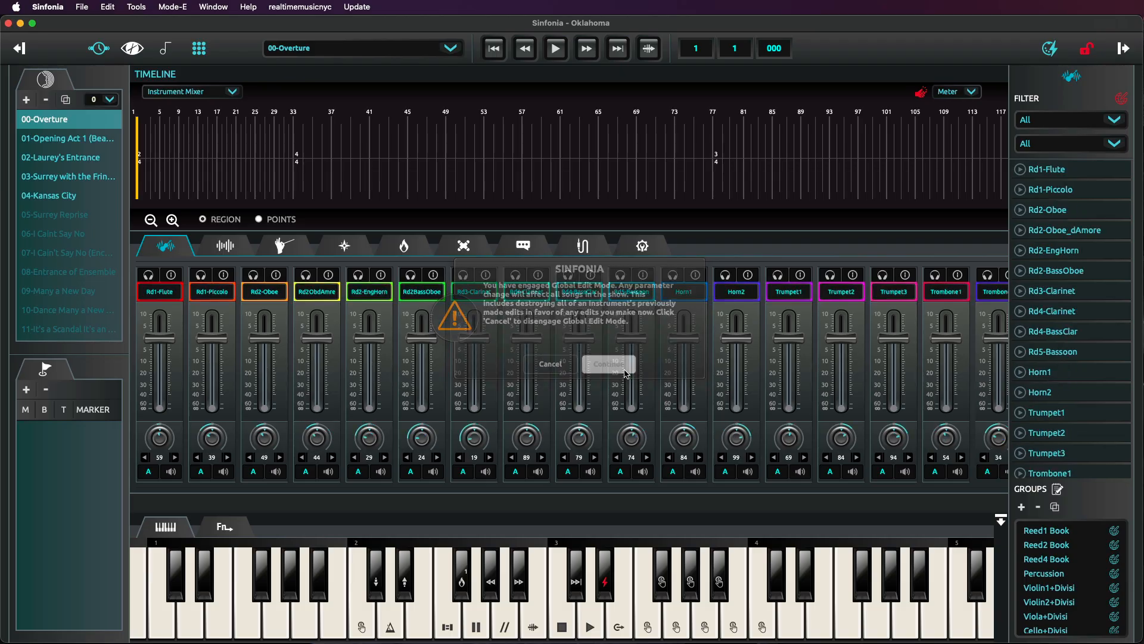
drag(634, 501, 351, 520)
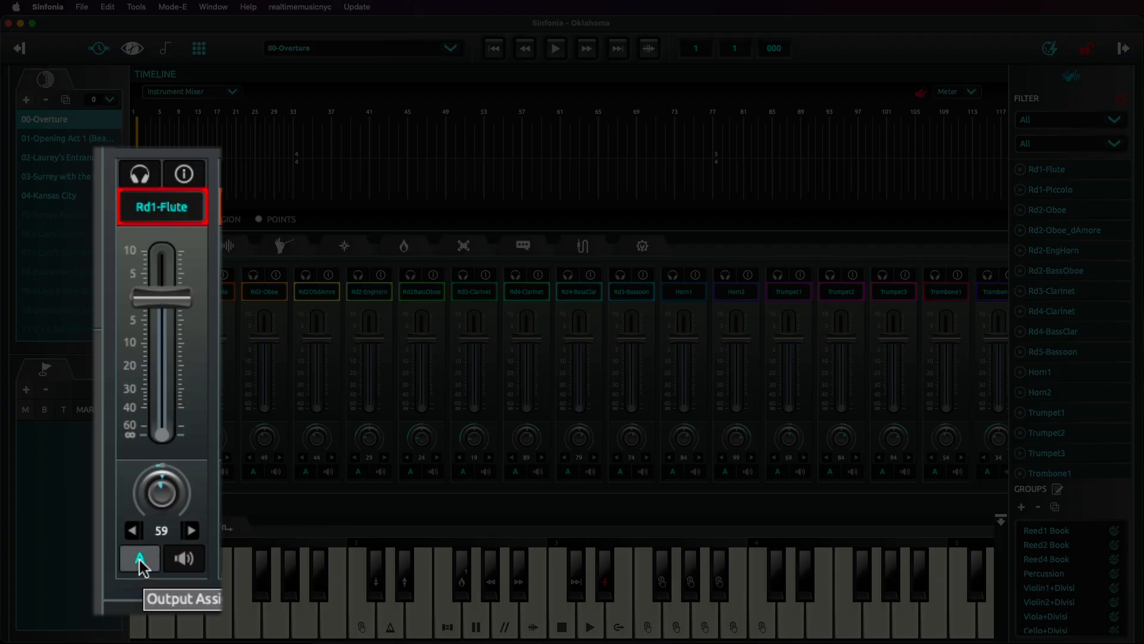
Step: Examine the label and Transpose option in Rd1-Flute's Instrument Info and close it
click(145, 180)
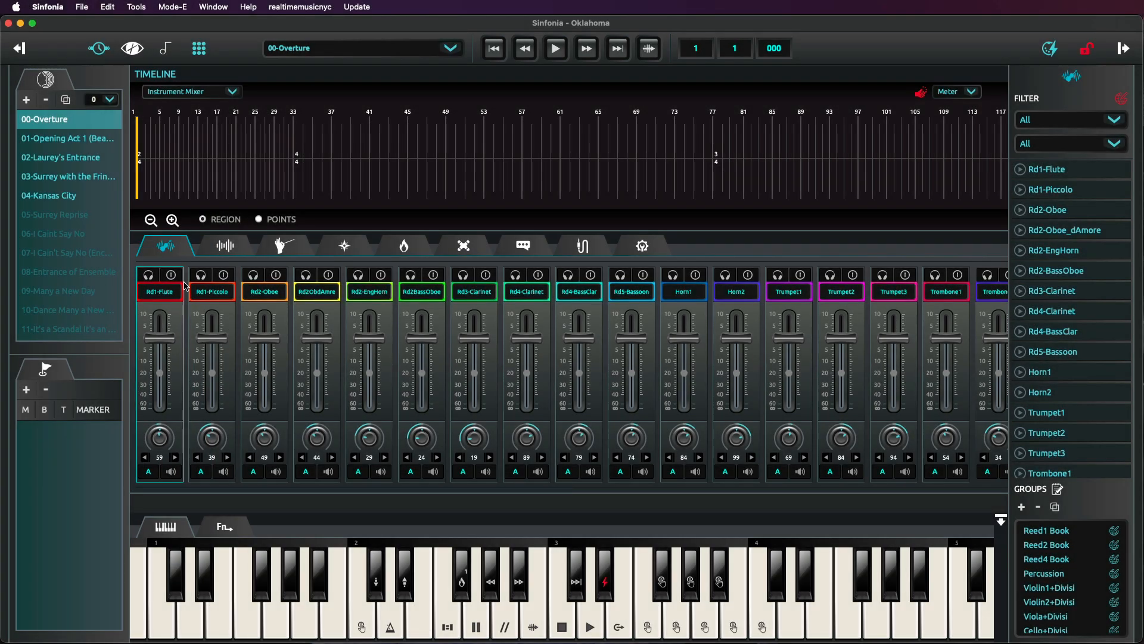
click(174, 276)
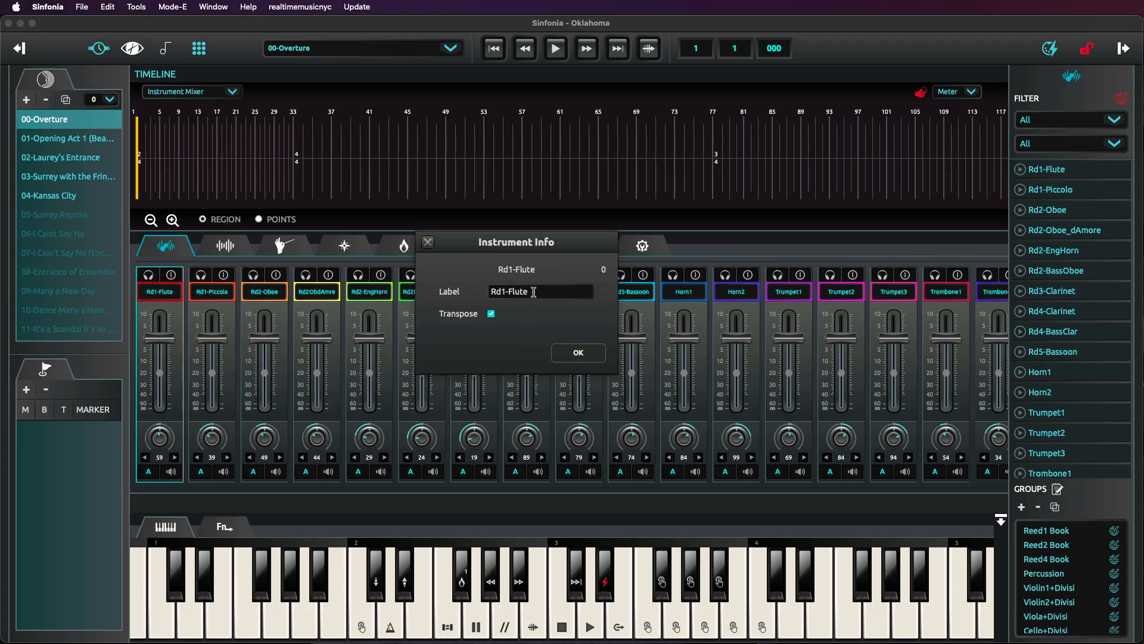
drag(539, 288, 445, 283)
click(578, 355)
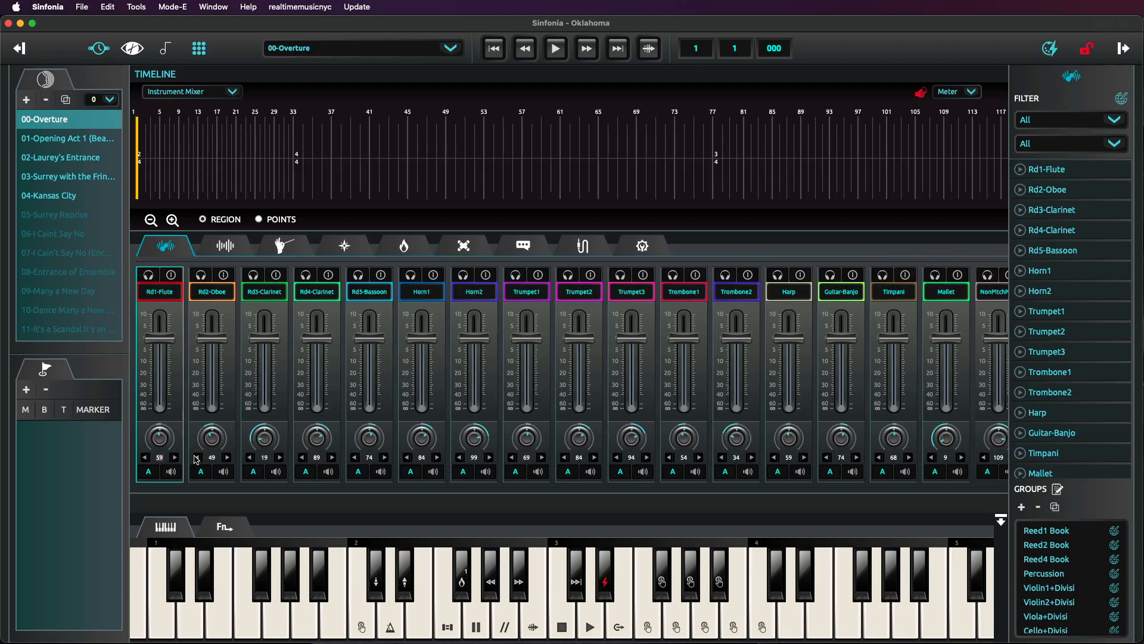
Step: Assign the Rd1-Flute channel to output A
mouse_move(267, 493)
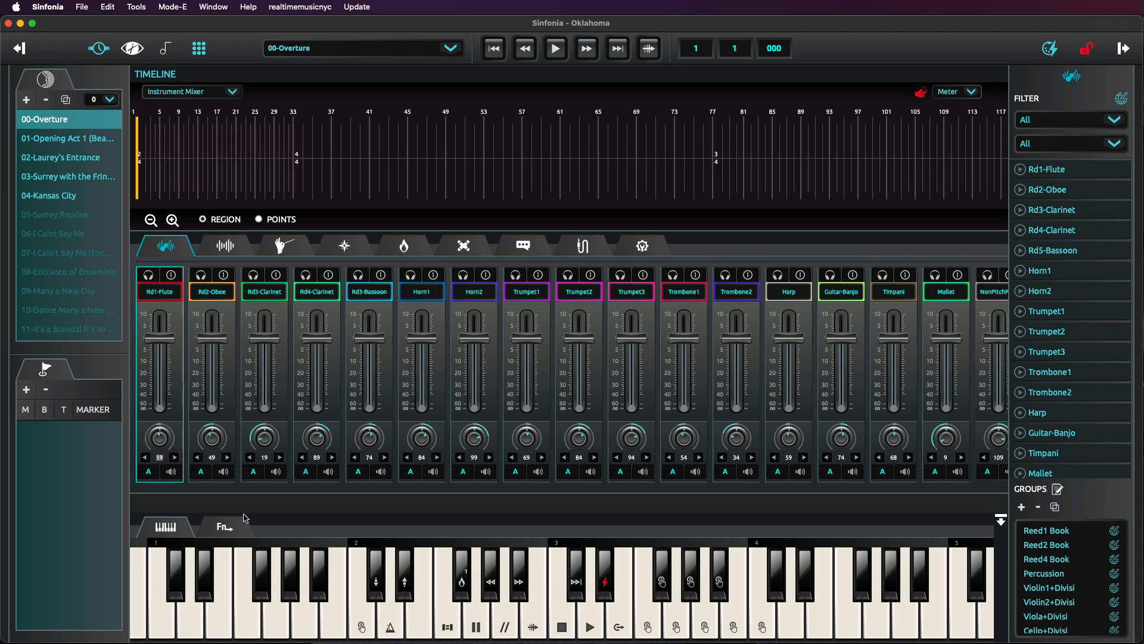
click(149, 472)
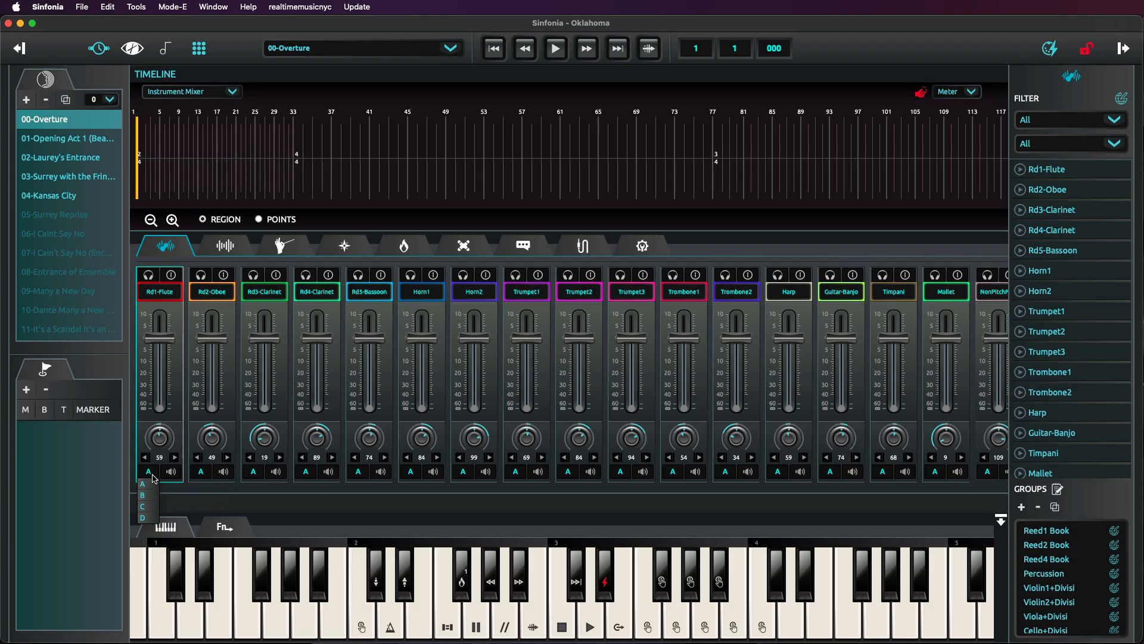
click(150, 484)
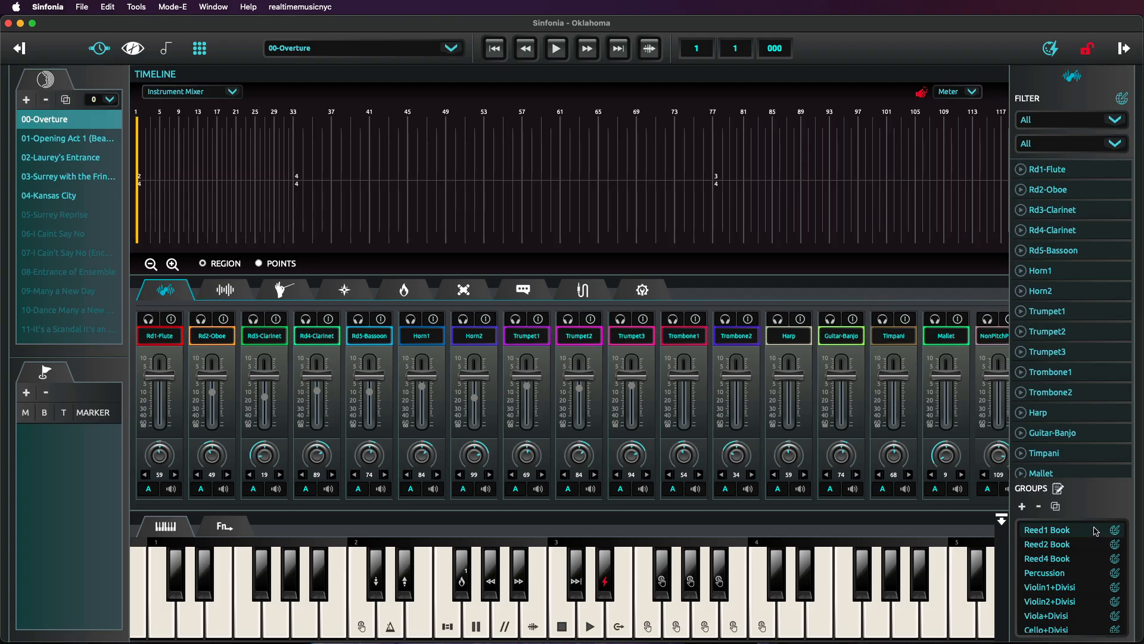
Step: Select the Percussion group and examine the members of the Reed1, Reed2 and Reed4 Book groups in the Groups Editor
scroll(564, 503, right, 5)
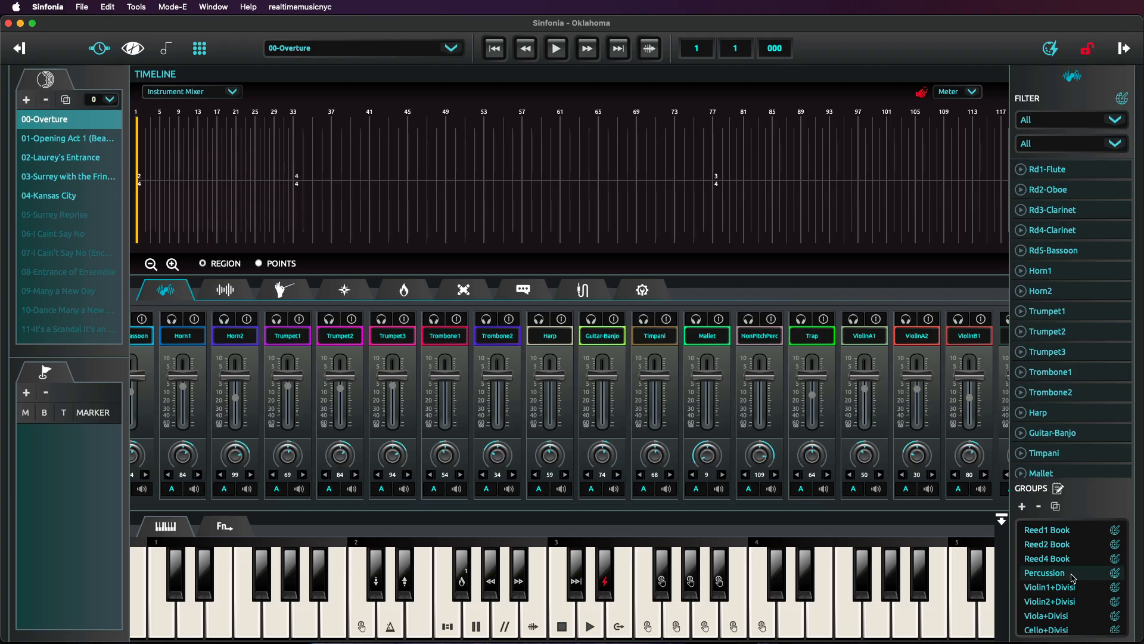
click(1073, 576)
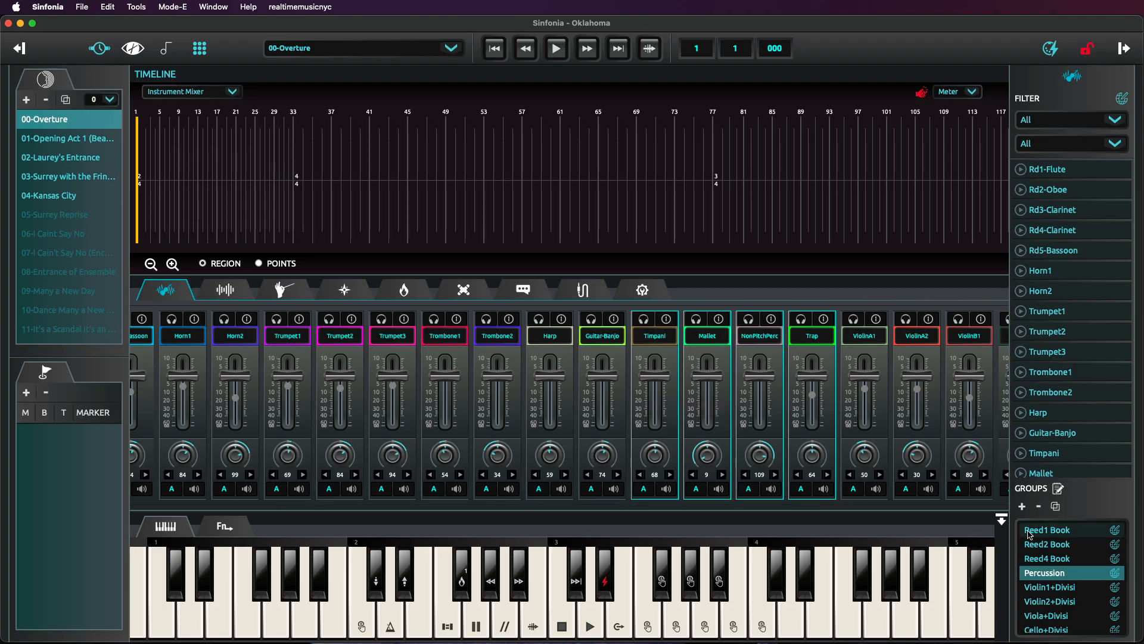
click(1059, 489)
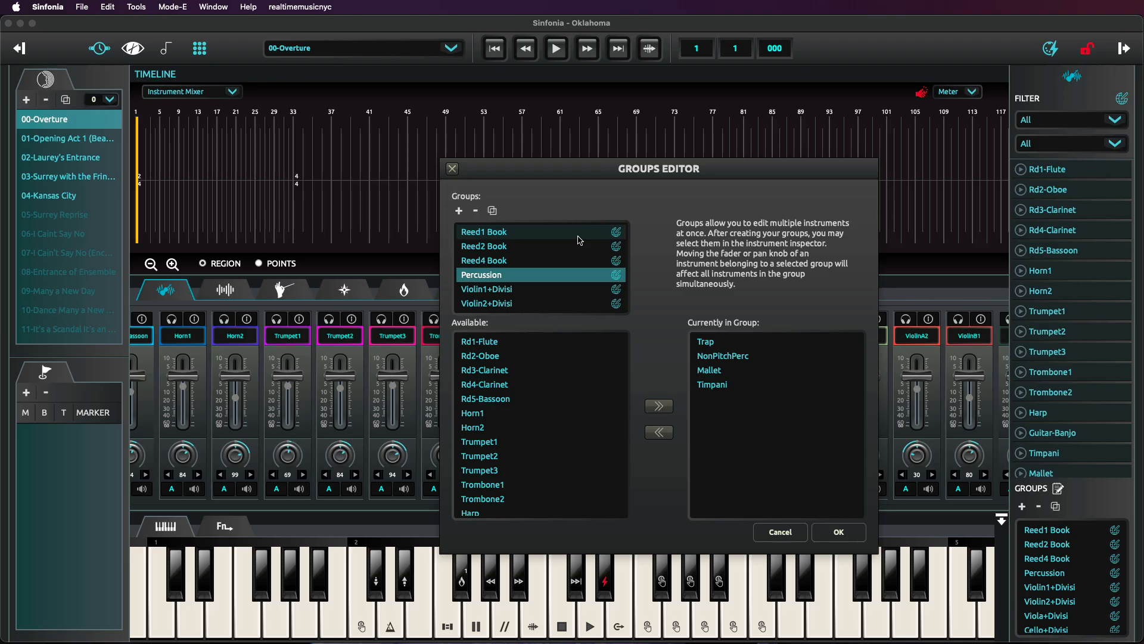
click(577, 234)
click(564, 246)
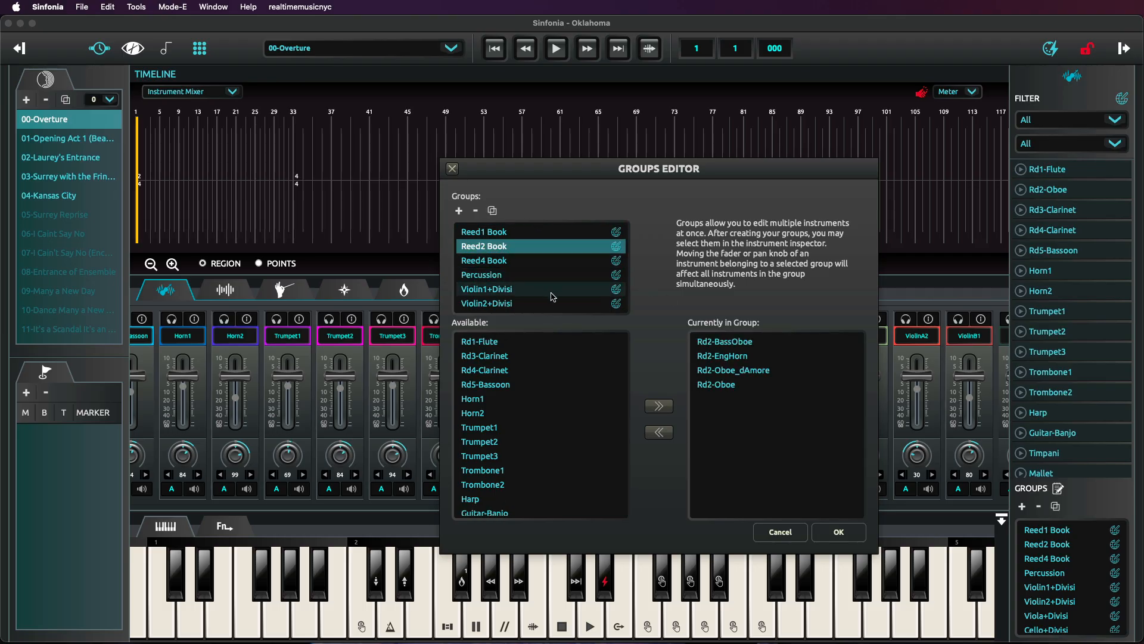
click(560, 261)
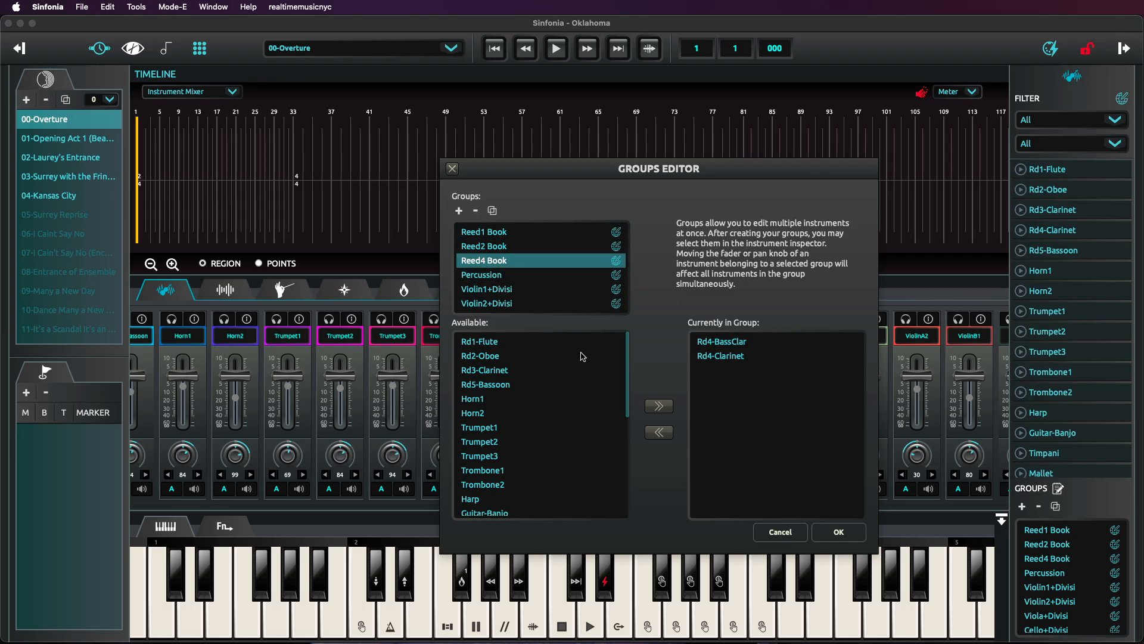
click(460, 232)
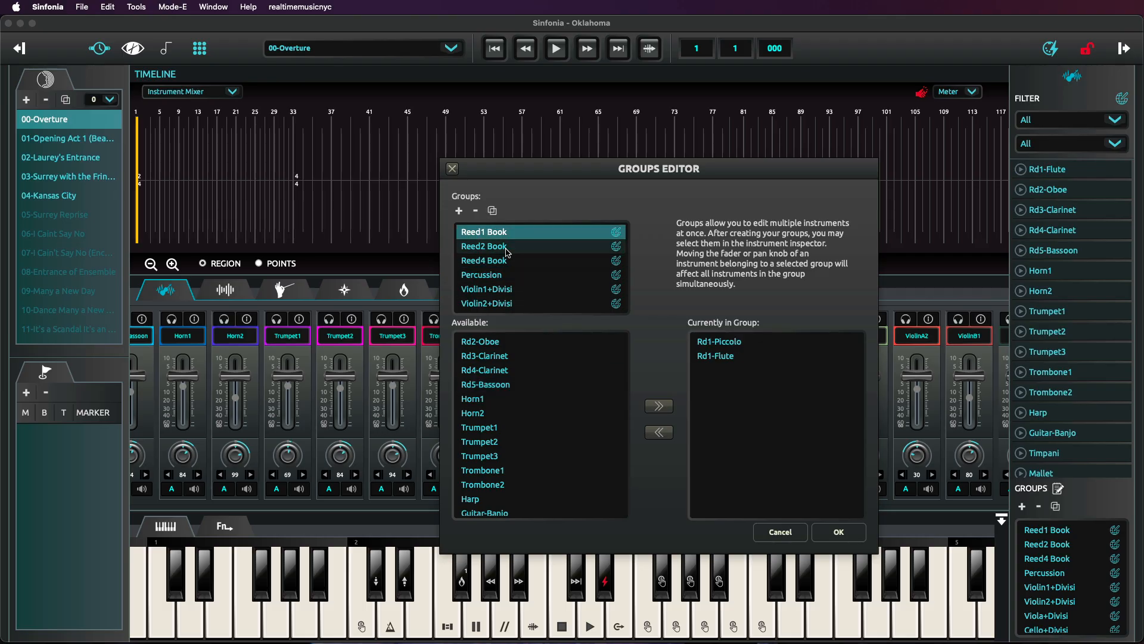
Step: Create a new instrument group and try selecting single available instruments and the range from Rd1-Flute to Horn2
click(459, 210)
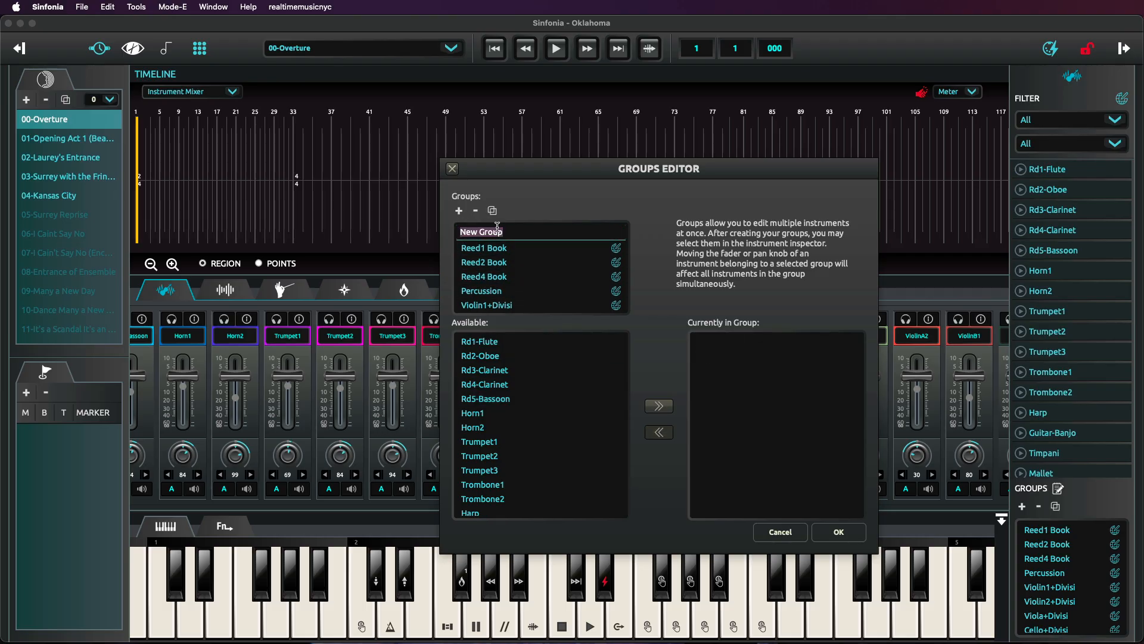
click(512, 355)
click(507, 399)
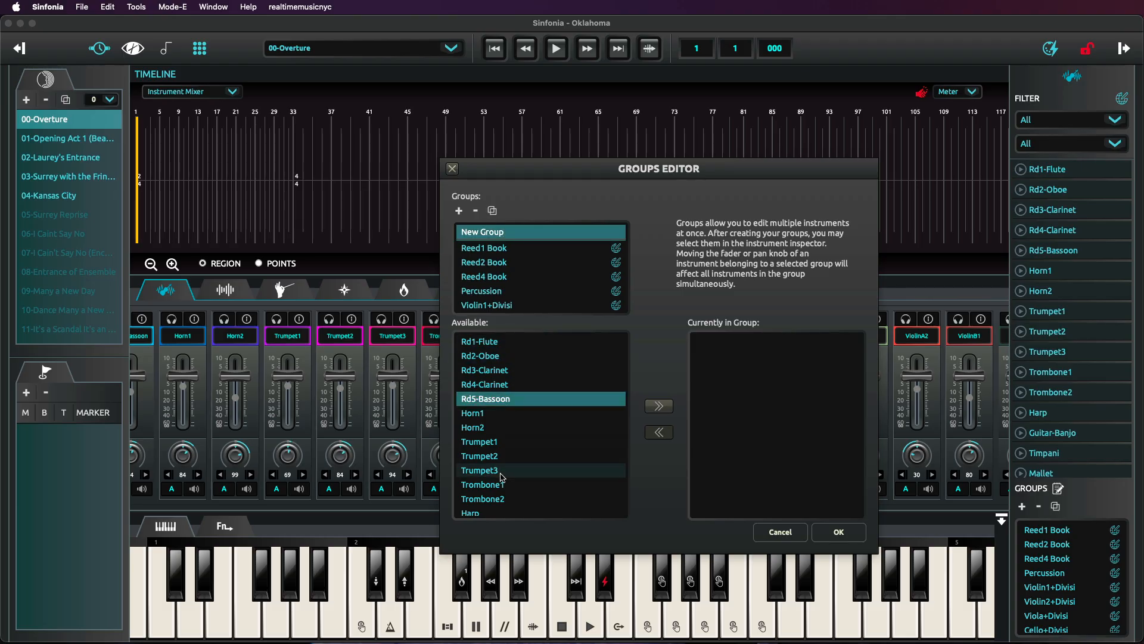
click(499, 473)
click(500, 384)
click(497, 347)
click(514, 444)
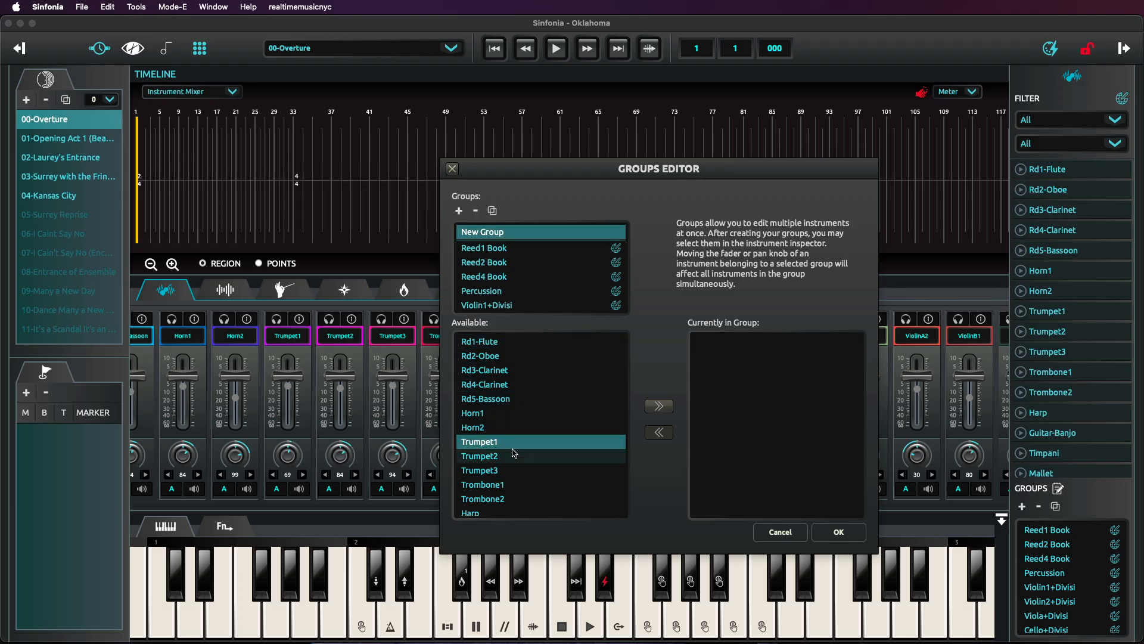
click(512, 456)
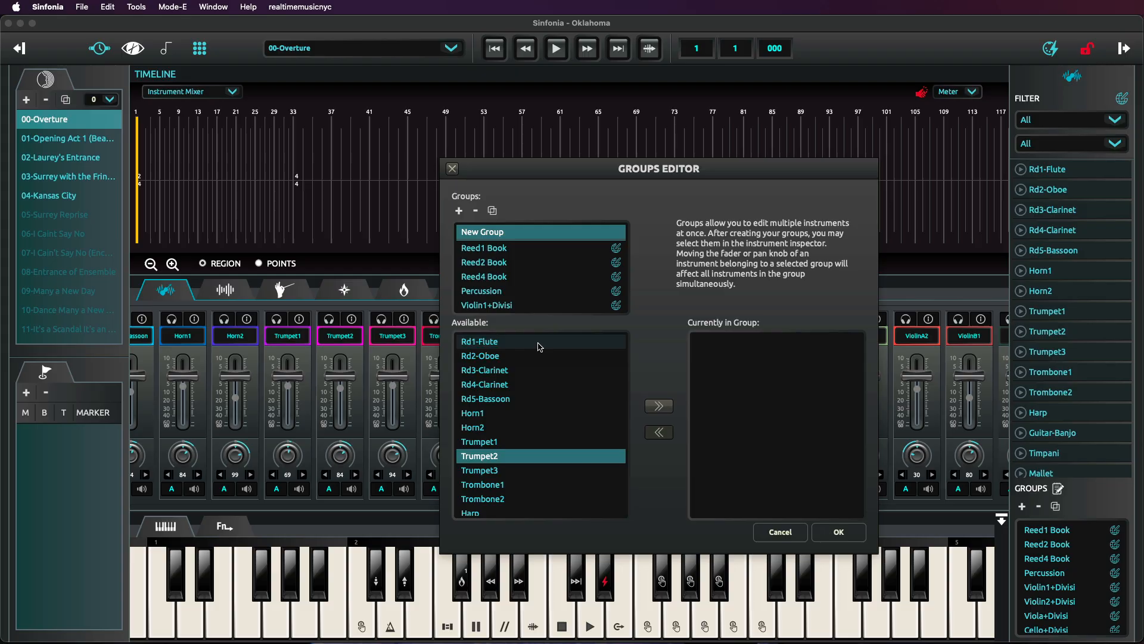
click(539, 346)
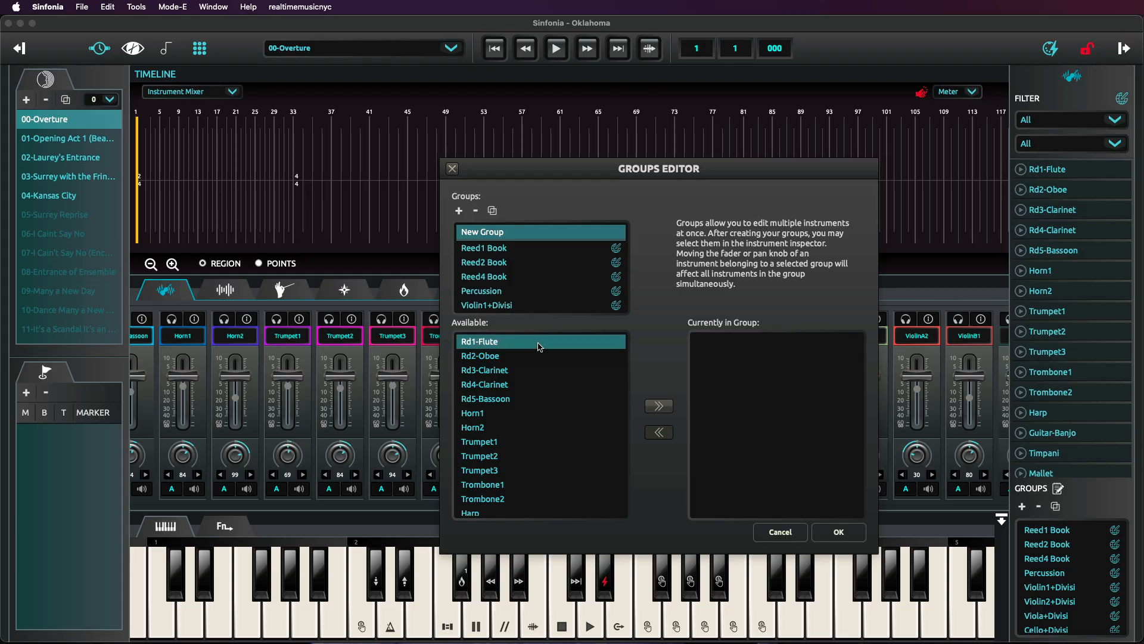
shift+click(528, 433)
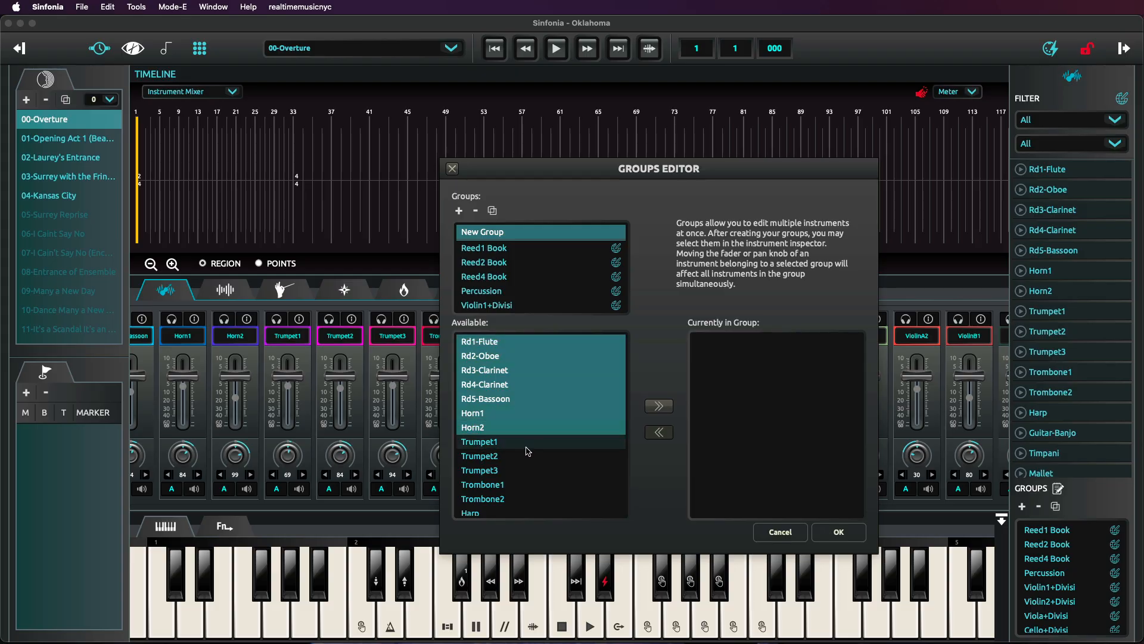
click(517, 446)
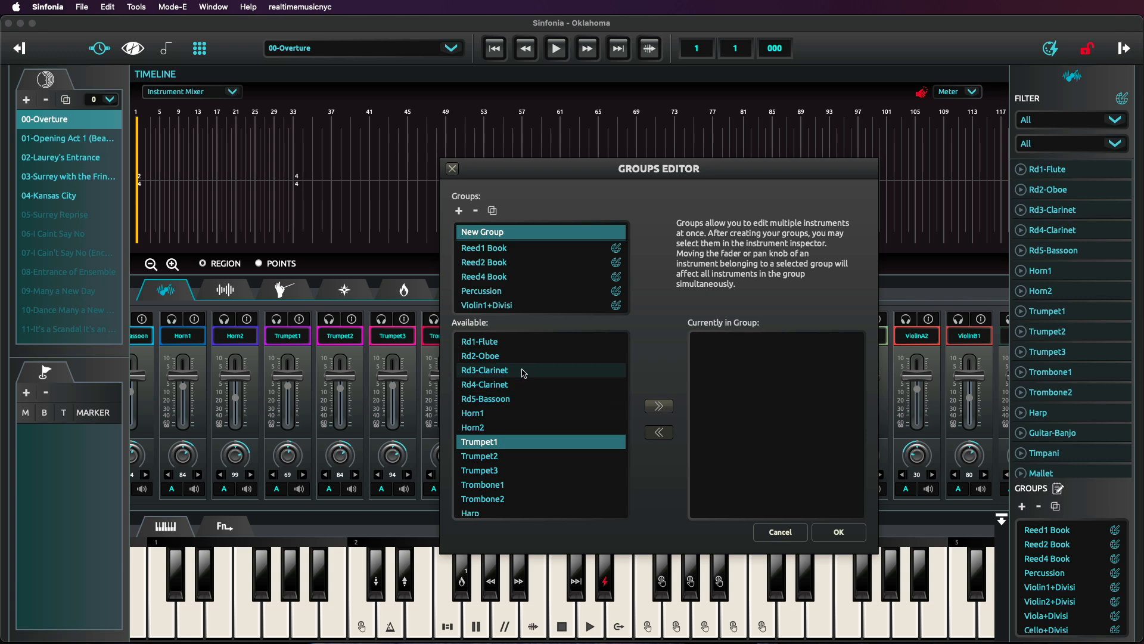
Step: Add Rd1-Flute, Horn1, Horn2, Trumpet2 and Trombone2 together to the new group
click(550, 345)
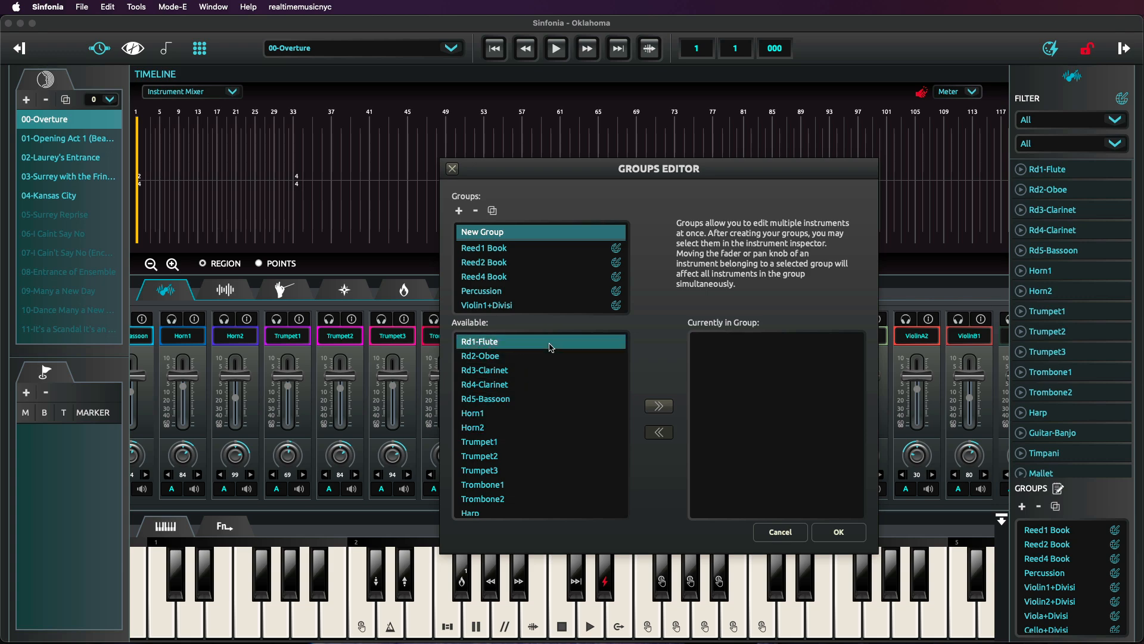
super+click(536, 413)
super+click(541, 456)
super+click(543, 498)
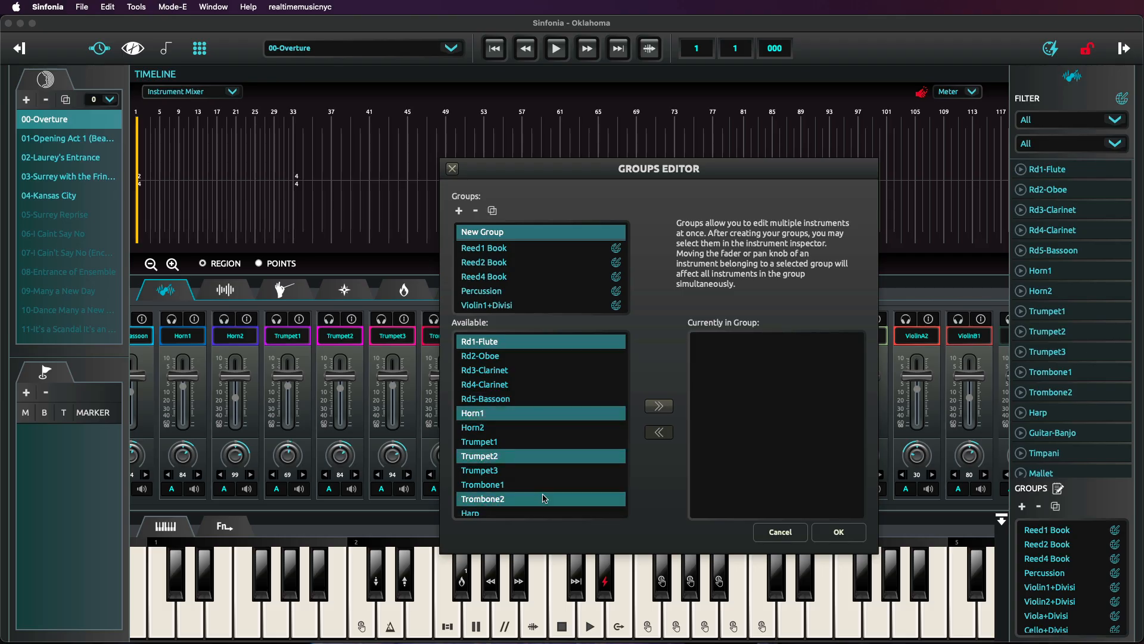
super+click(549, 427)
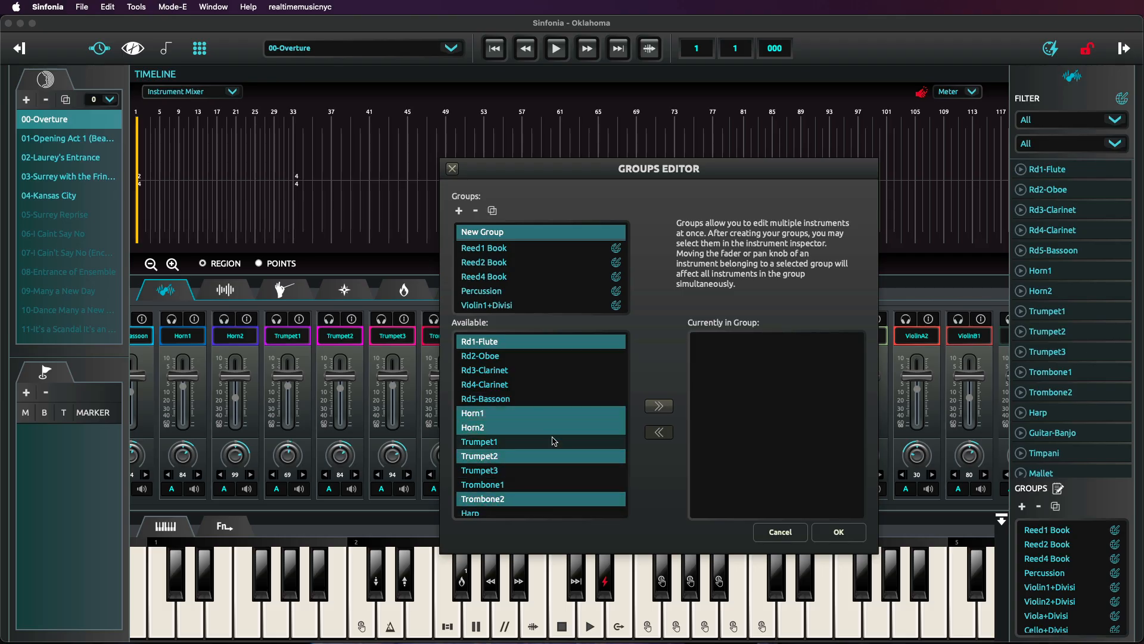
click(659, 407)
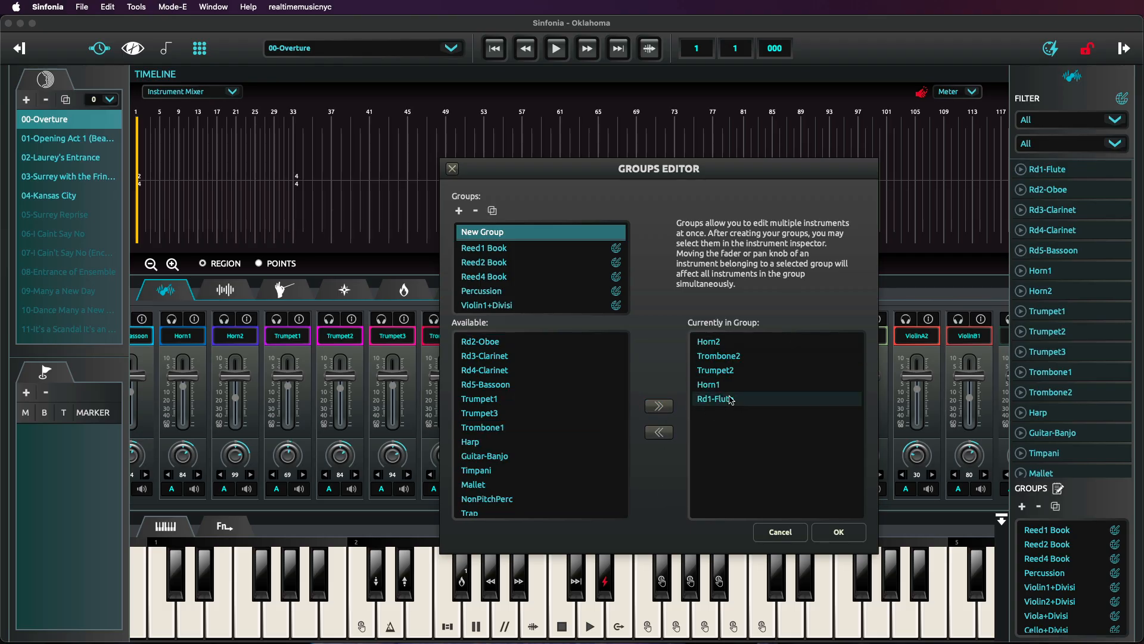
Step: Name the new group Whatever and discard the changes made in the Groups Editor
double_click(503, 237)
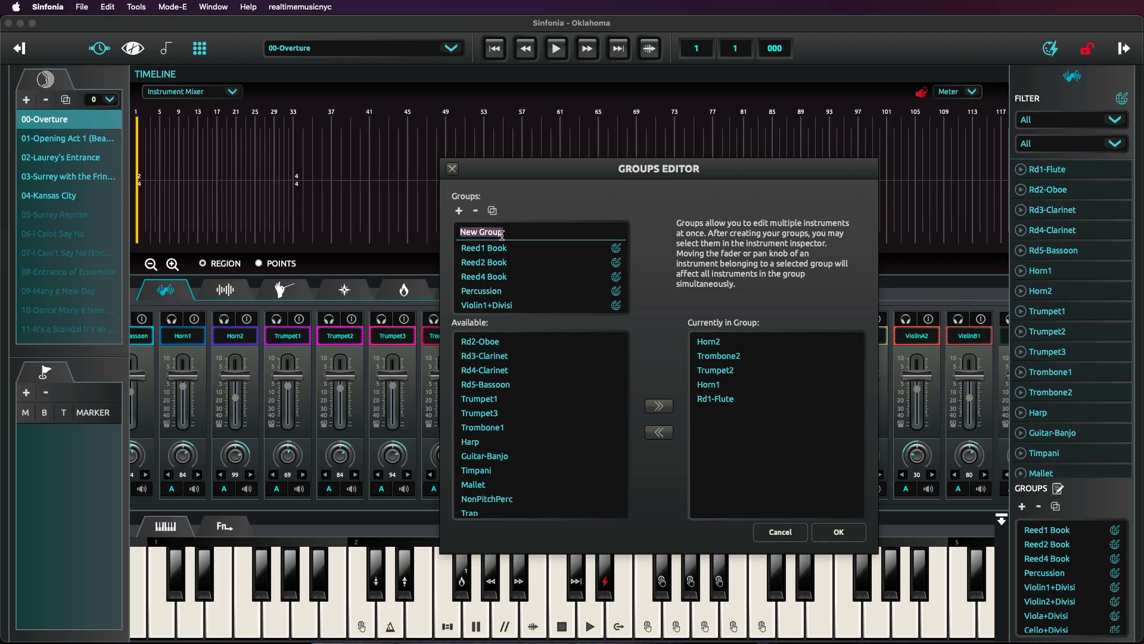
text(Whatever)
click(765, 532)
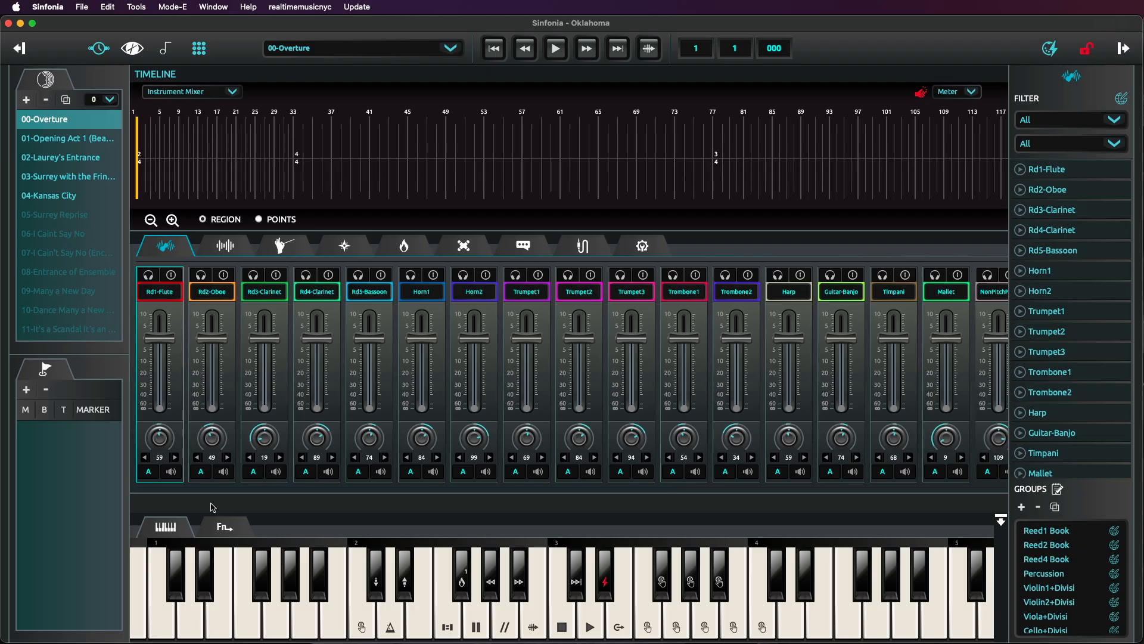
Step: Rename output A as 1-2 in the Output Mixer
click(225, 246)
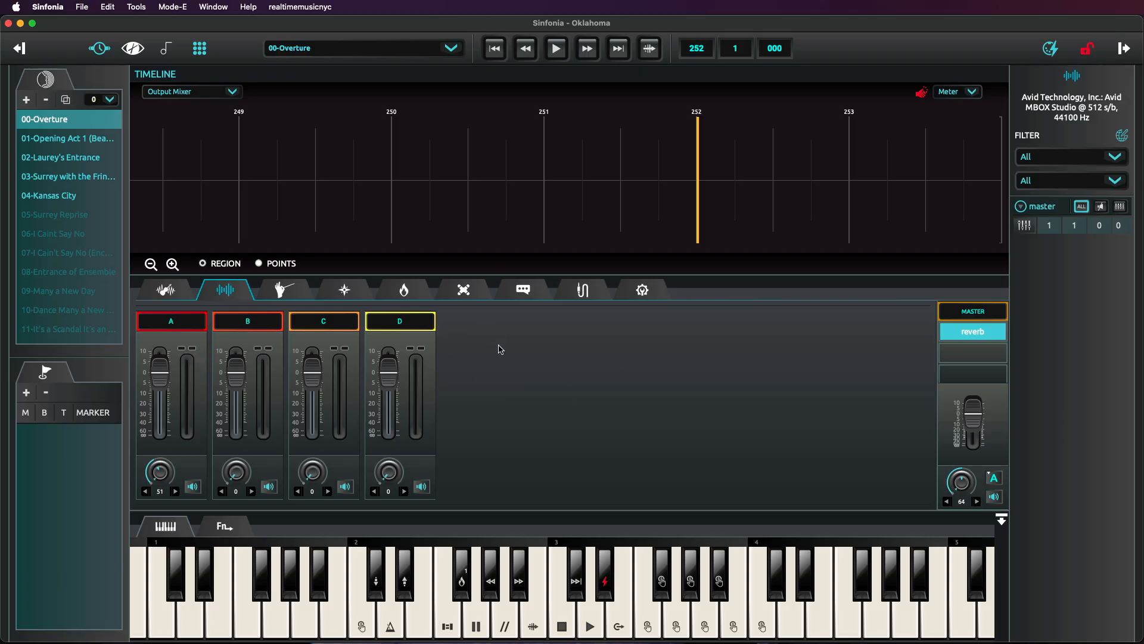
double_click(179, 323)
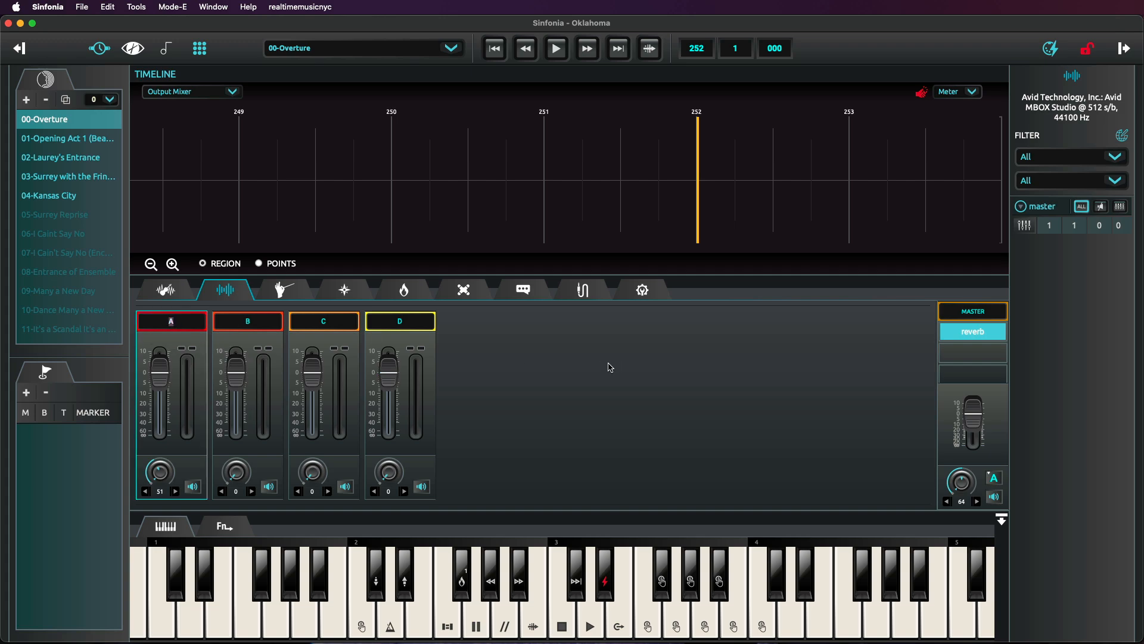
text(1-2)
key(Return)
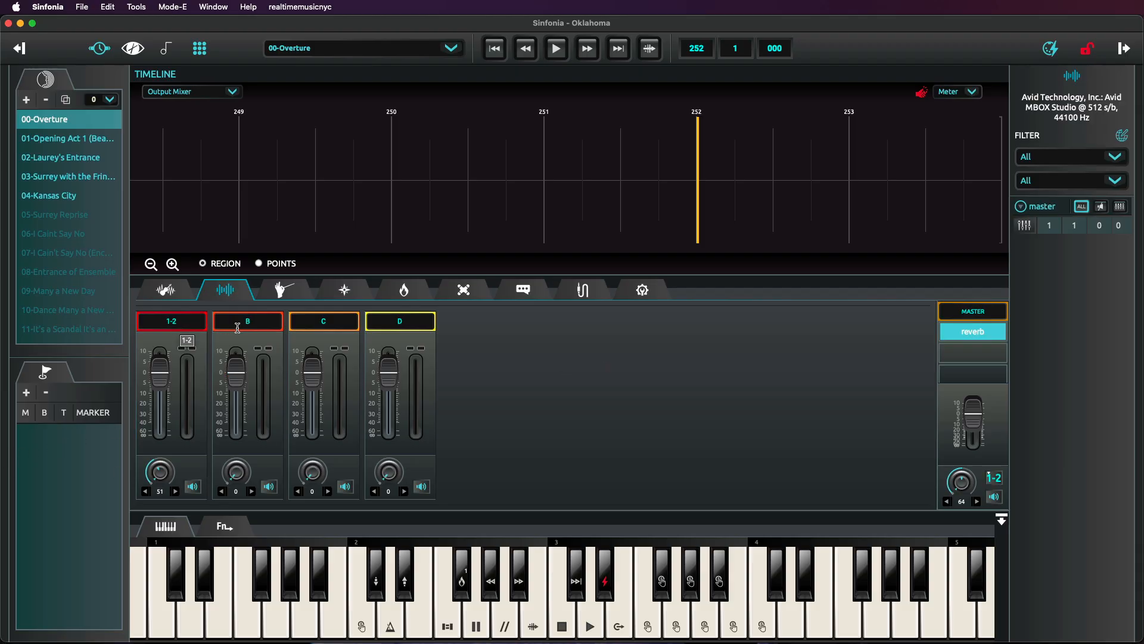
Step: Rename output D as Strings in the Output Mixer
double_click(400, 322)
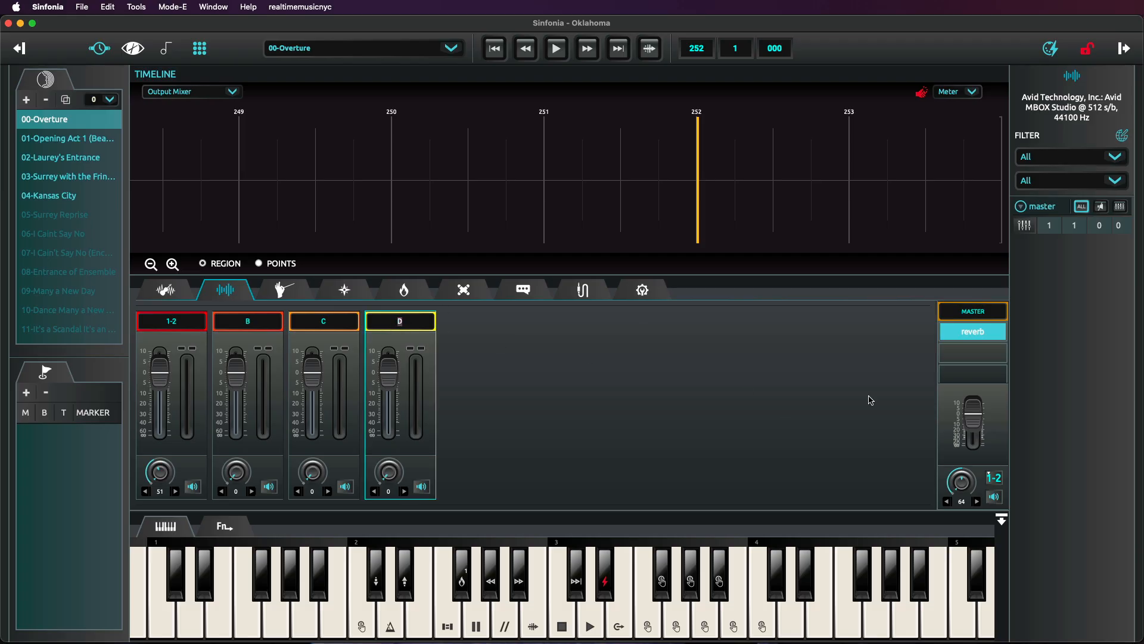
text(Strings)
key(Return)
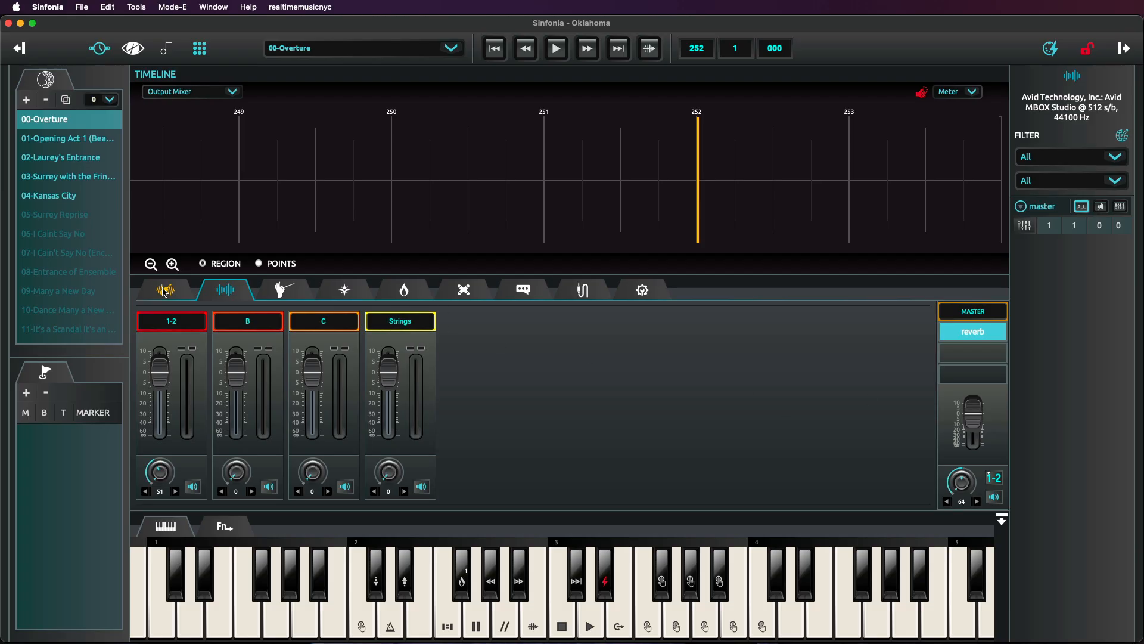
Step: Switch to the Instrument Mixer and turn on global editing to show the show's full instrument list
click(165, 291)
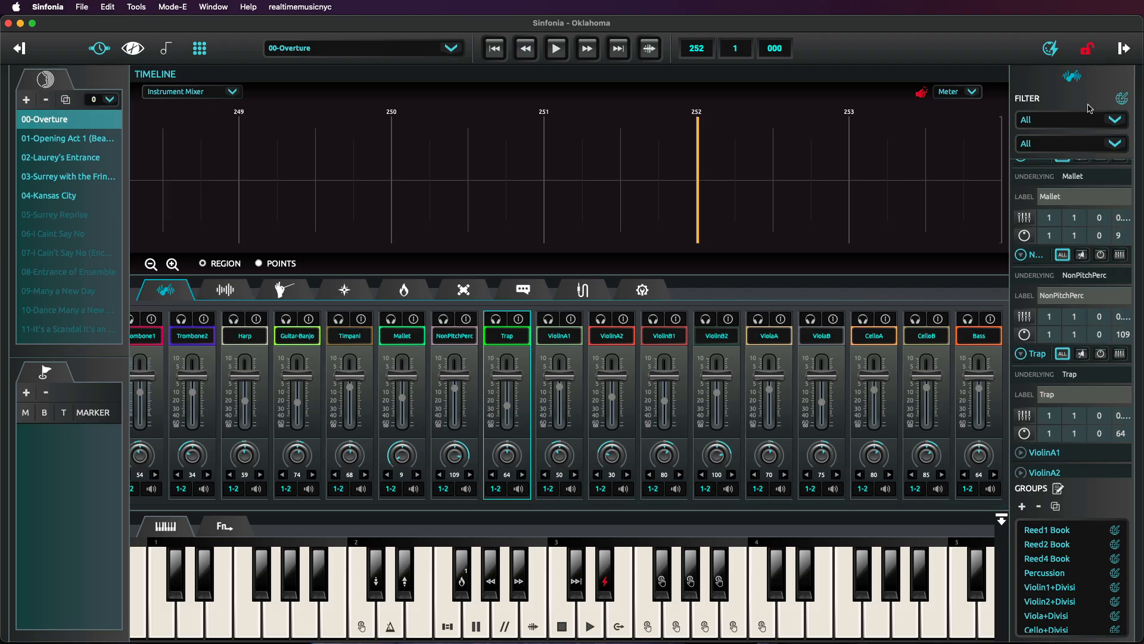
click(1122, 99)
click(1066, 481)
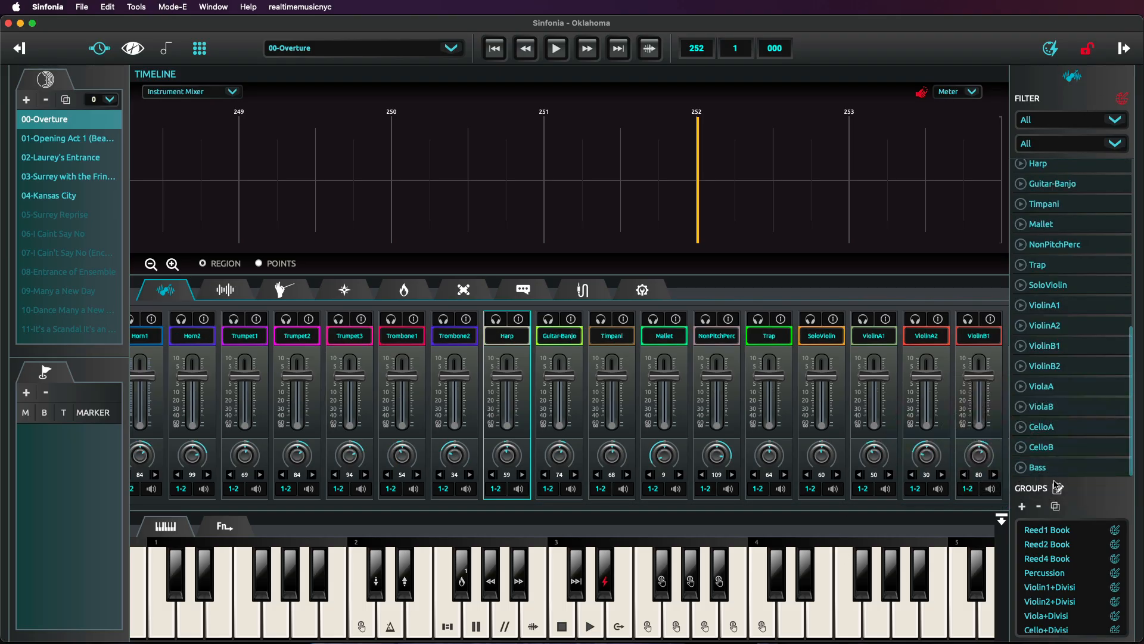
Step: Try selecting the whole range of channels from SoloViolin to Bass, and clear that selection
drag(711, 506, 956, 516)
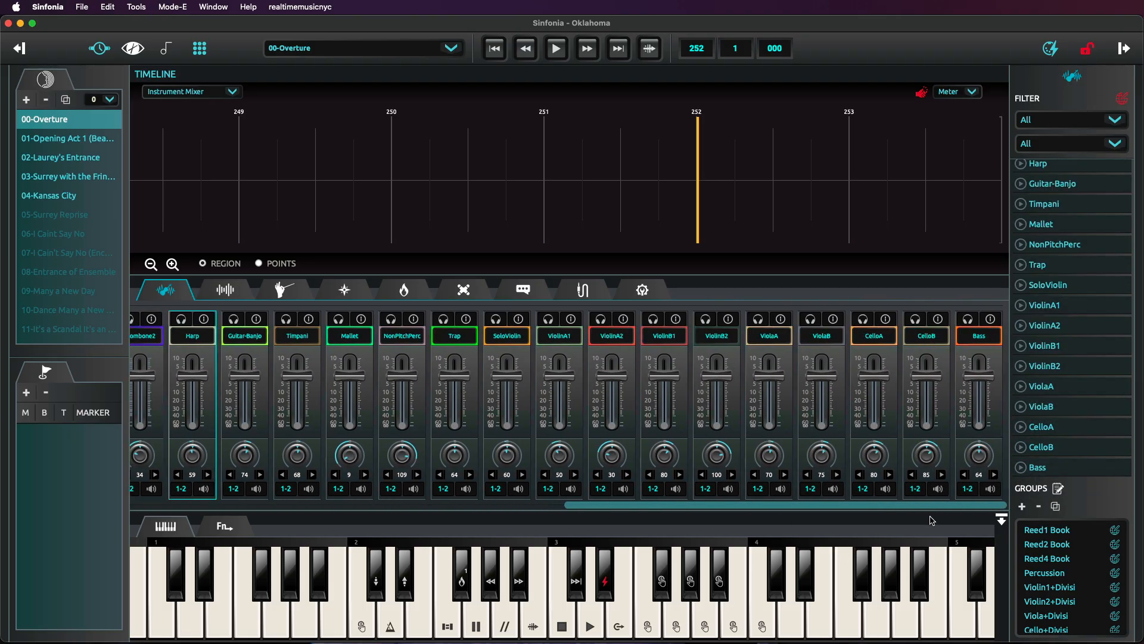
click(526, 390)
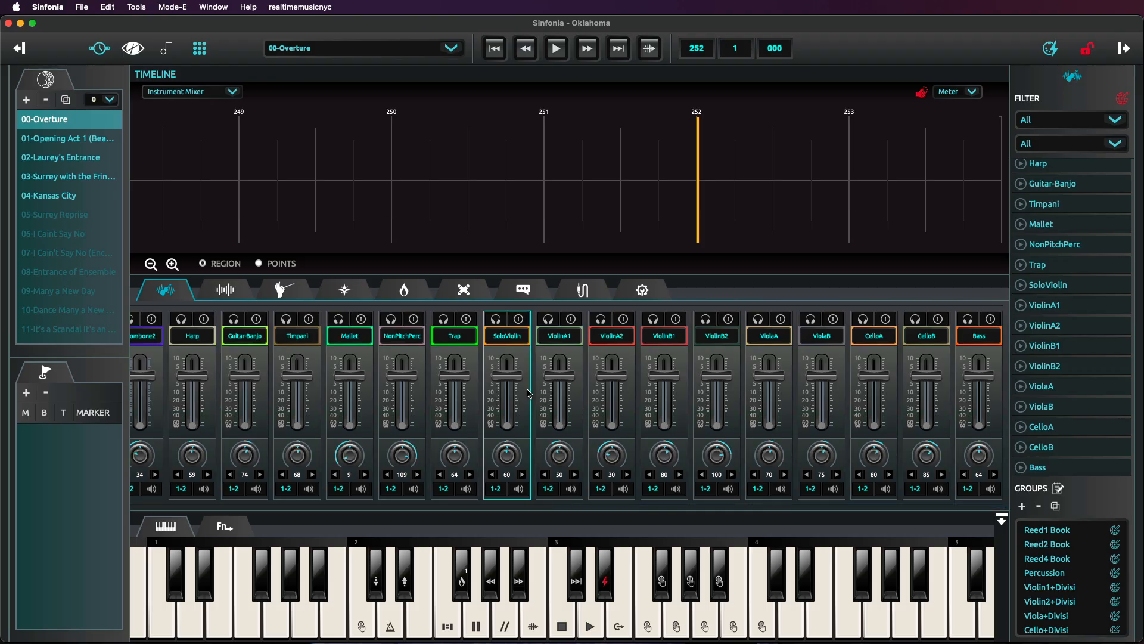
shift+click(994, 409)
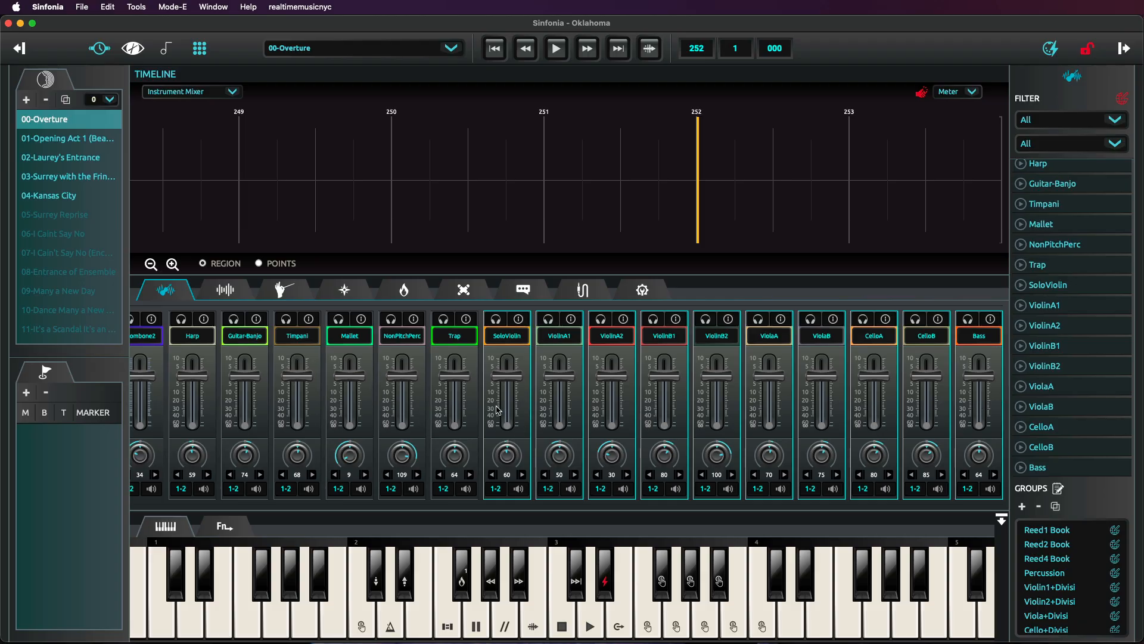
click(475, 407)
Step: Try selecting the separate channels SoloViolin, ViolinB1, ViolaA and CelloA together, and clear that selection
click(528, 408)
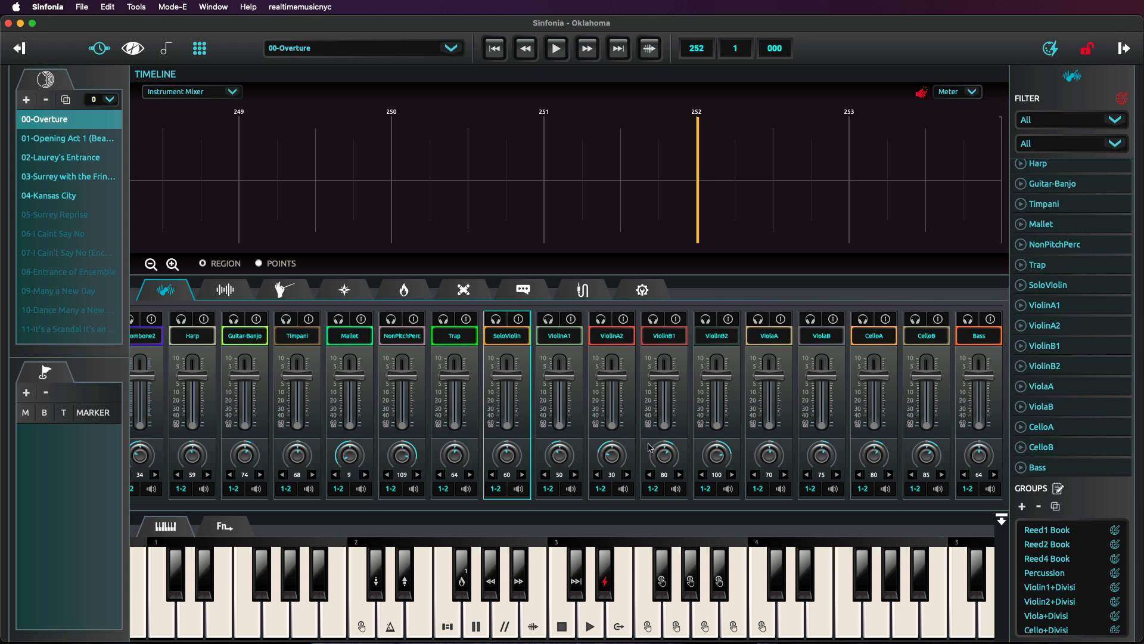
super+click(684, 394)
super+click(865, 407)
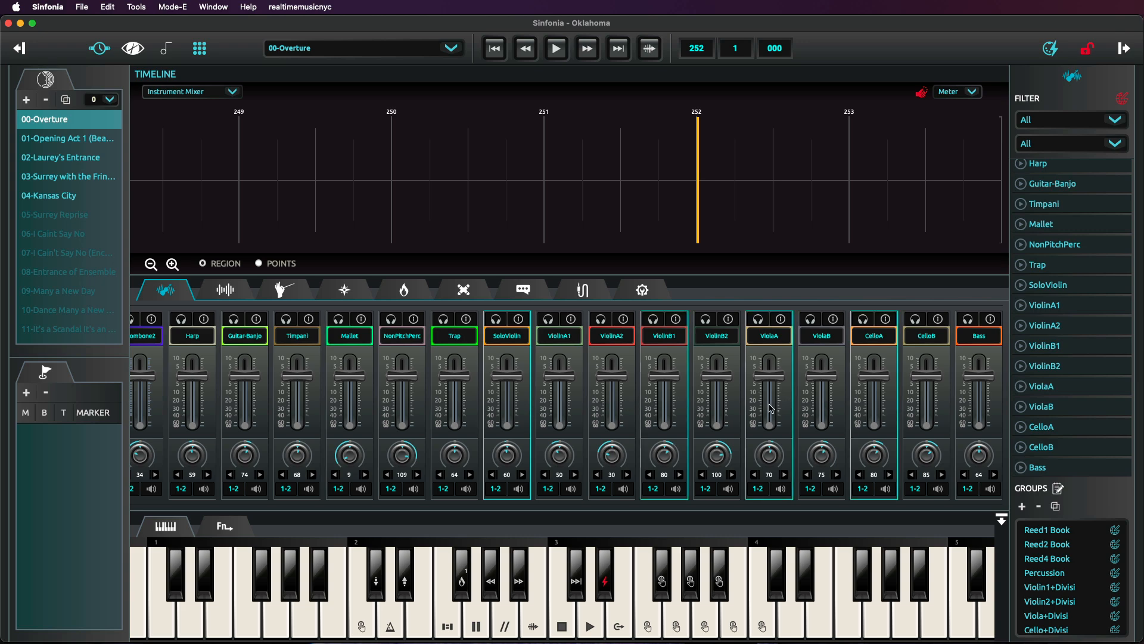
click(441, 395)
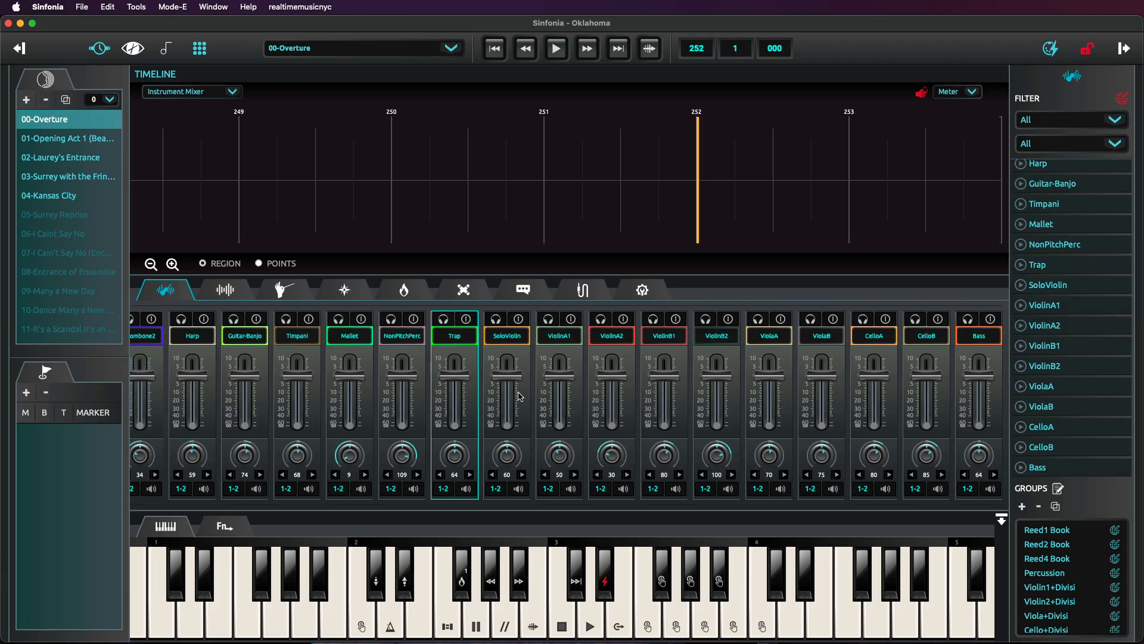
Step: Assign all channels from SoloViolin to Bass to the Strings output together
click(523, 398)
shift+click(994, 404)
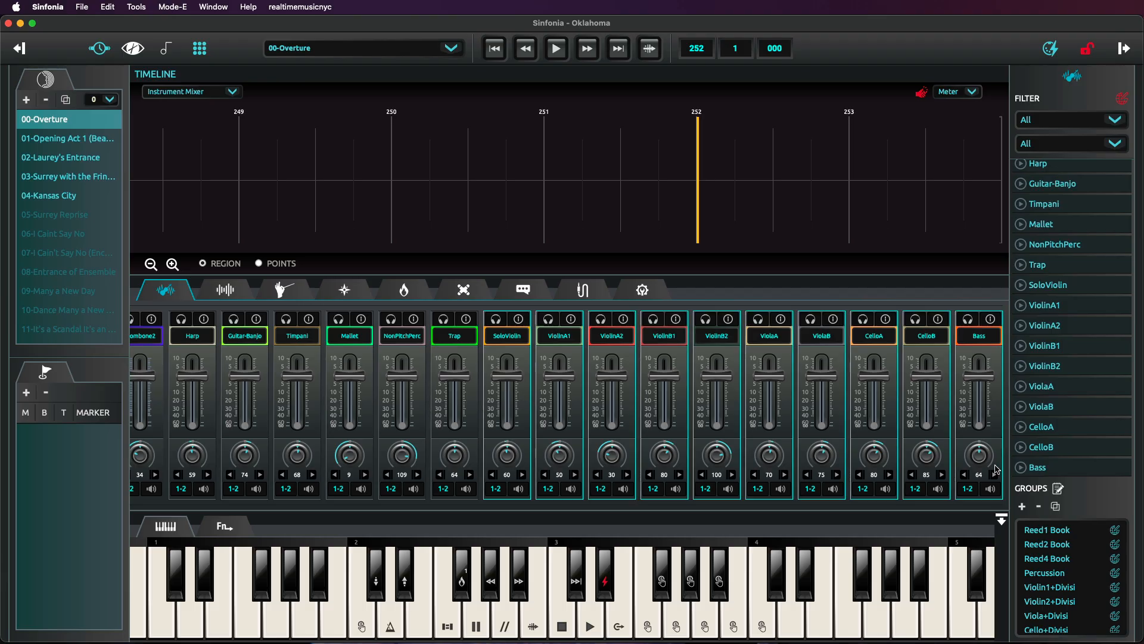
click(968, 488)
click(969, 535)
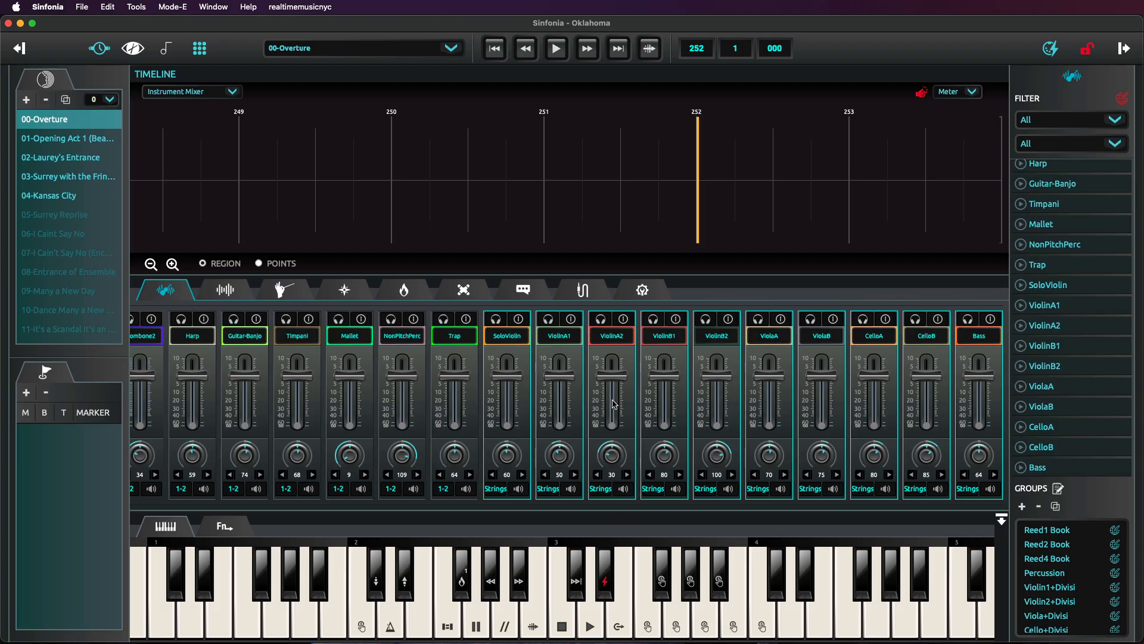
Step: Examine the audio units available for the master's empty insert and the master's output options in the Output Mixer
click(228, 292)
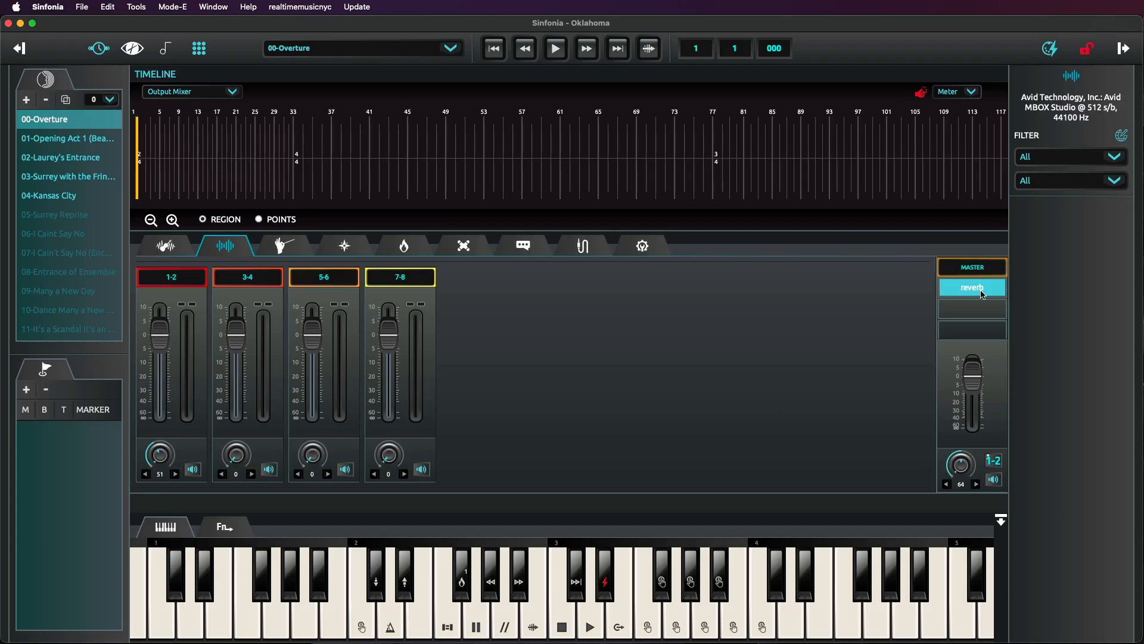
click(972, 313)
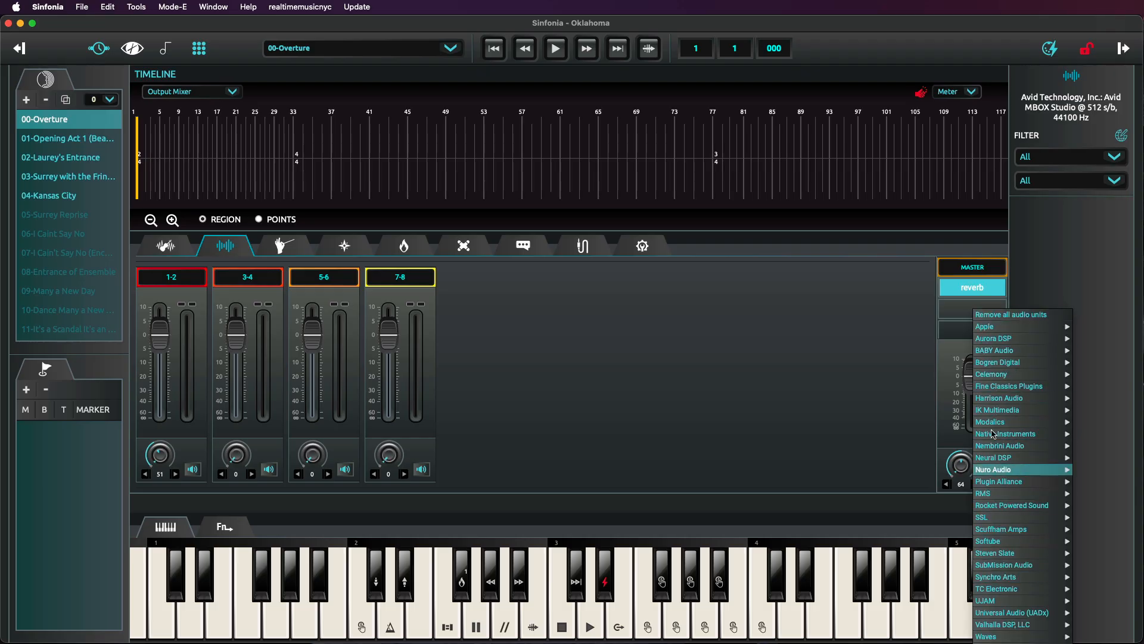
click(849, 362)
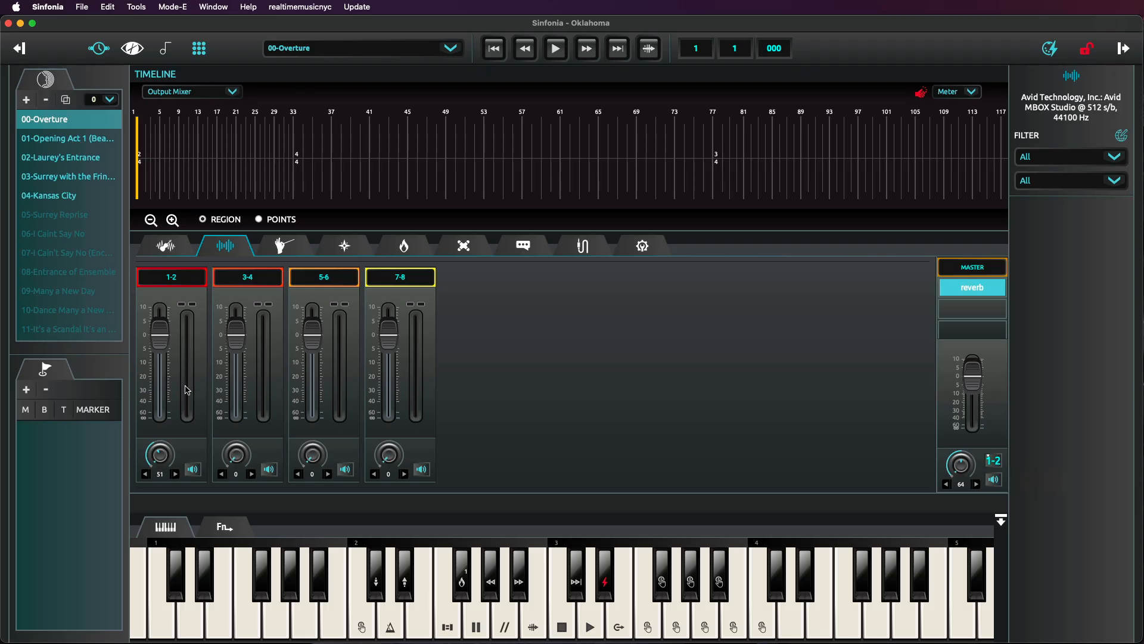
click(996, 462)
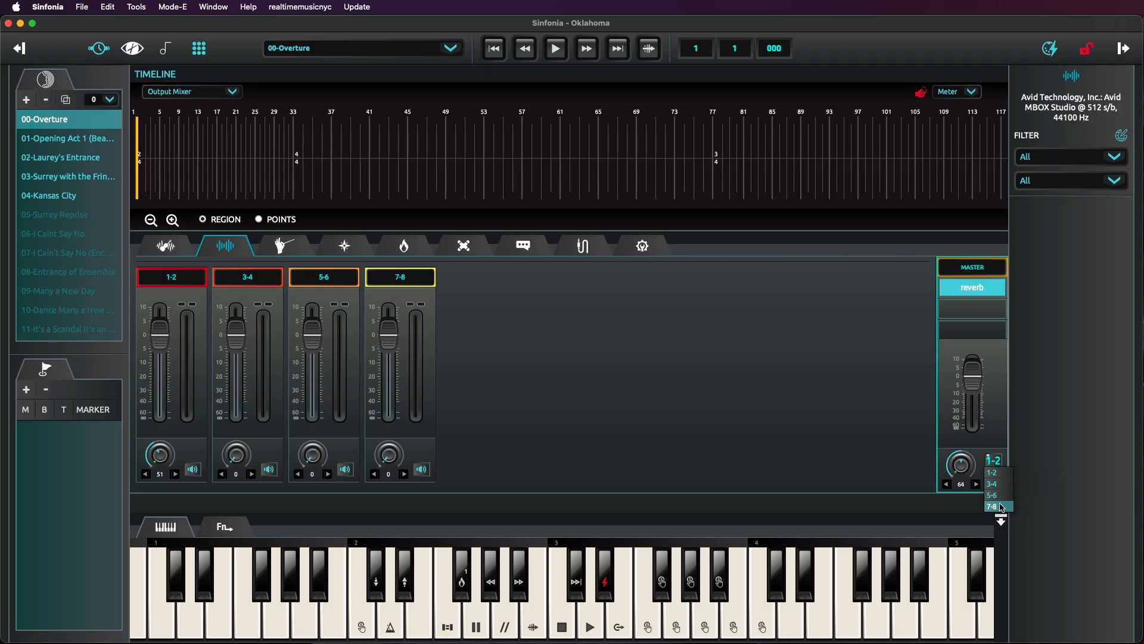
click(1003, 466)
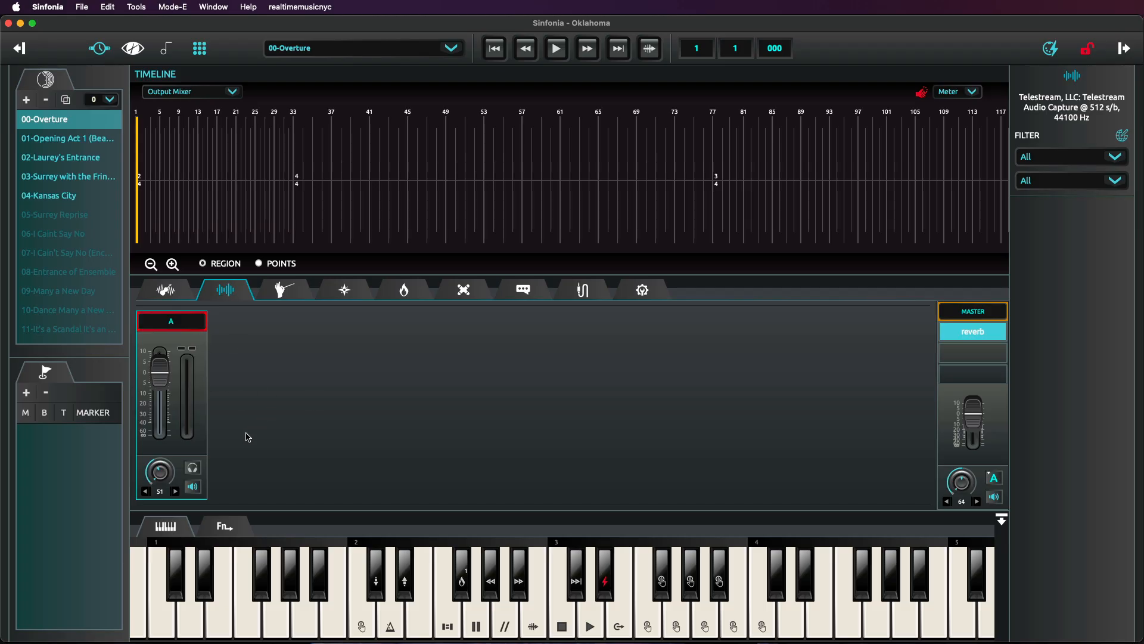
Step: Switch back to the Instrument Mixer and turn on global editing
click(196, 476)
click(165, 289)
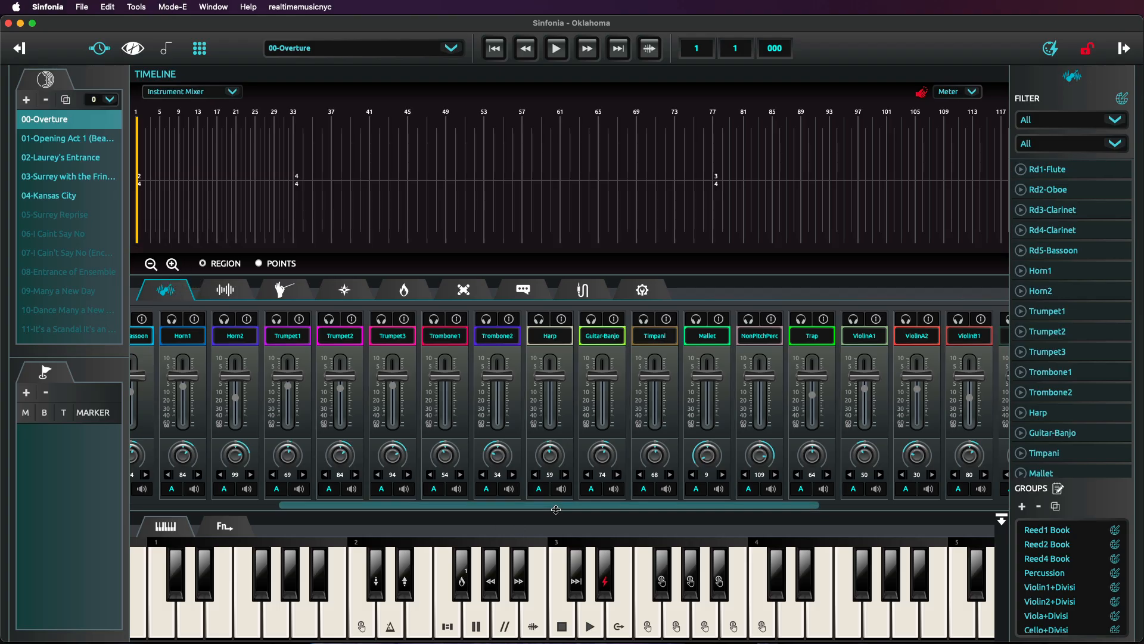
click(663, 360)
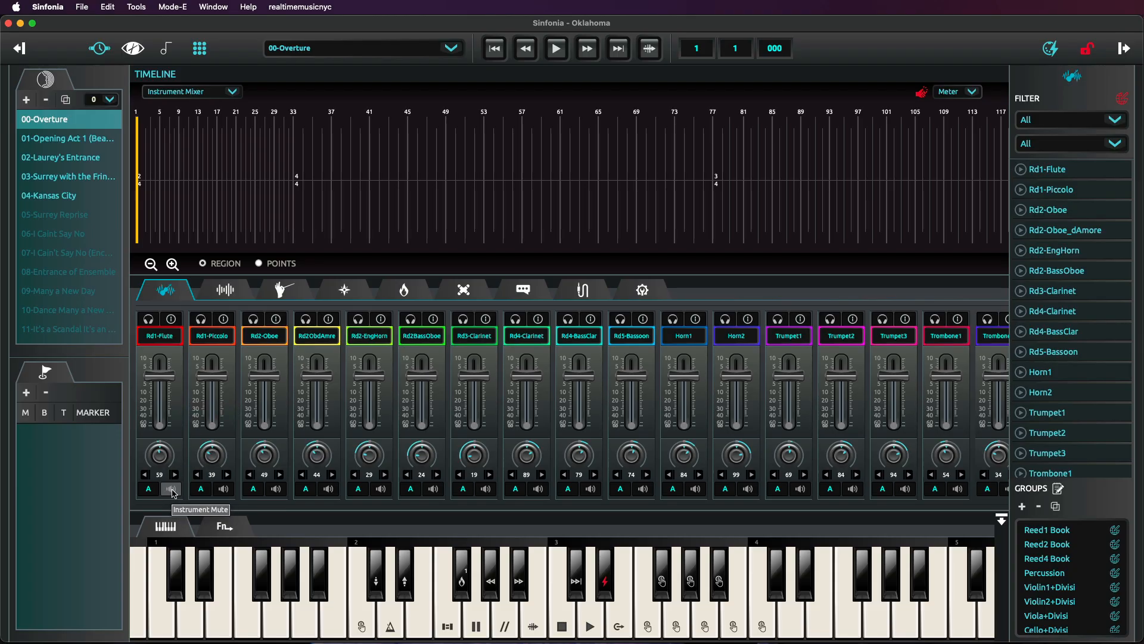
Step: Lower the Rd1-Flute volume globally and move to 01-Opening Act 1 (Beautiful Morning) to check the edit there
drag(160, 375, 159, 399)
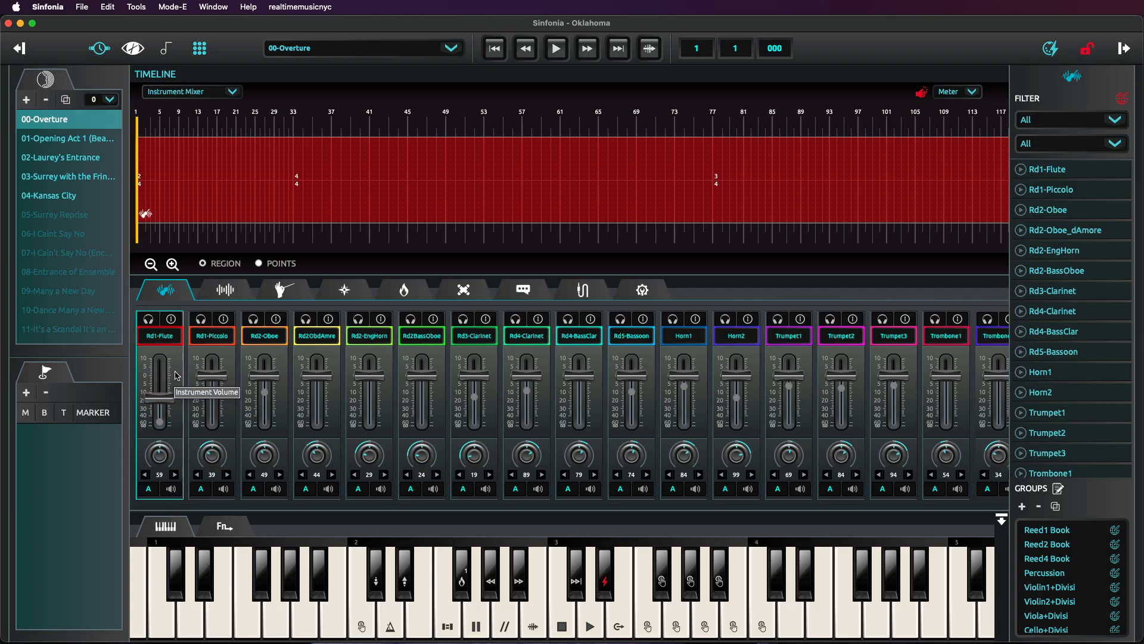
click(619, 49)
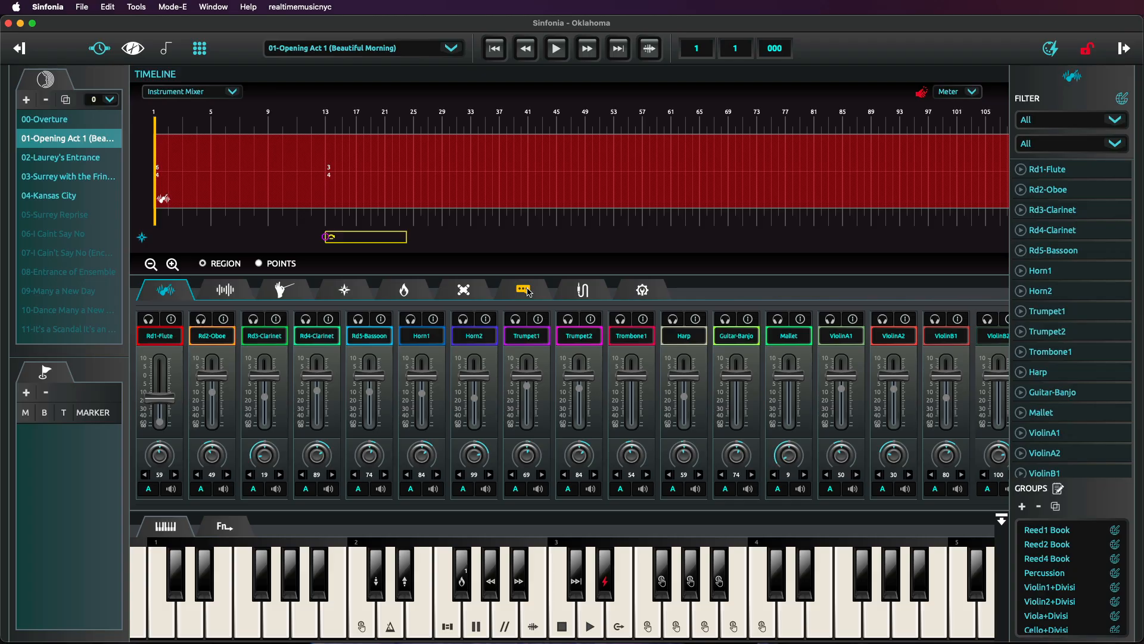
Step: Turn on global editing and raise the Rd1-Flute volume back to about 0 dB for all songs
click(1123, 98)
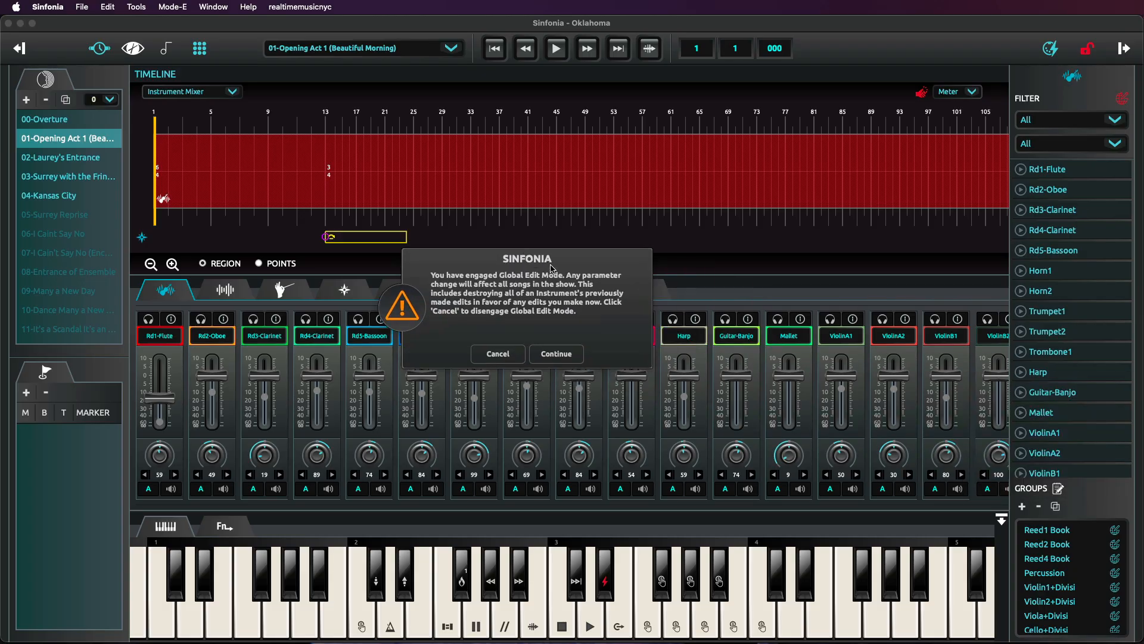
click(557, 354)
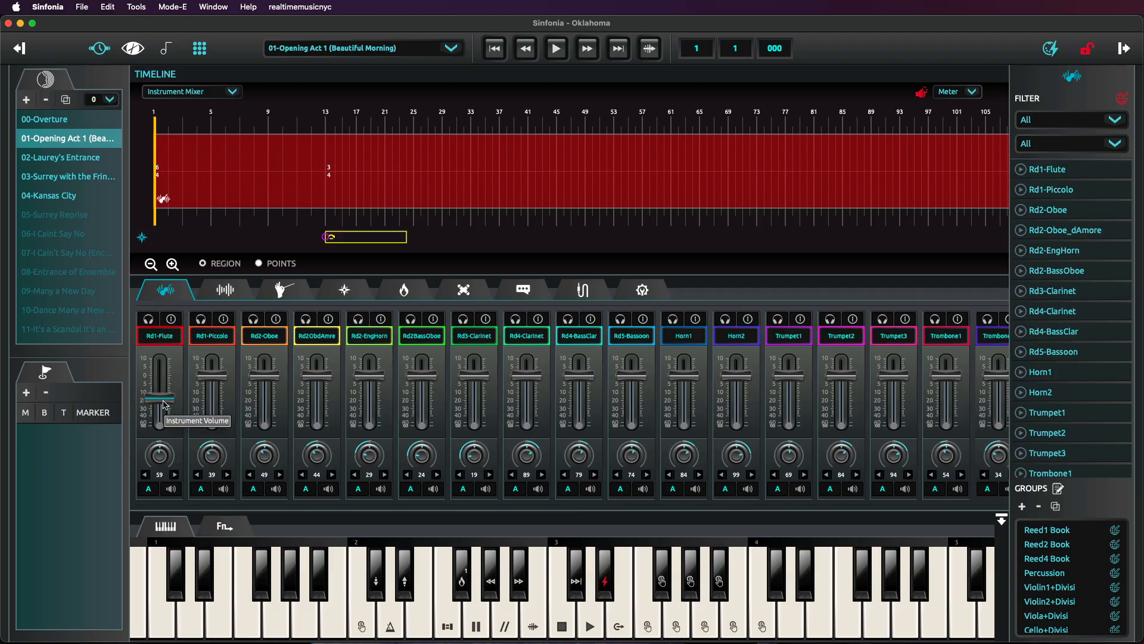
drag(165, 403, 170, 375)
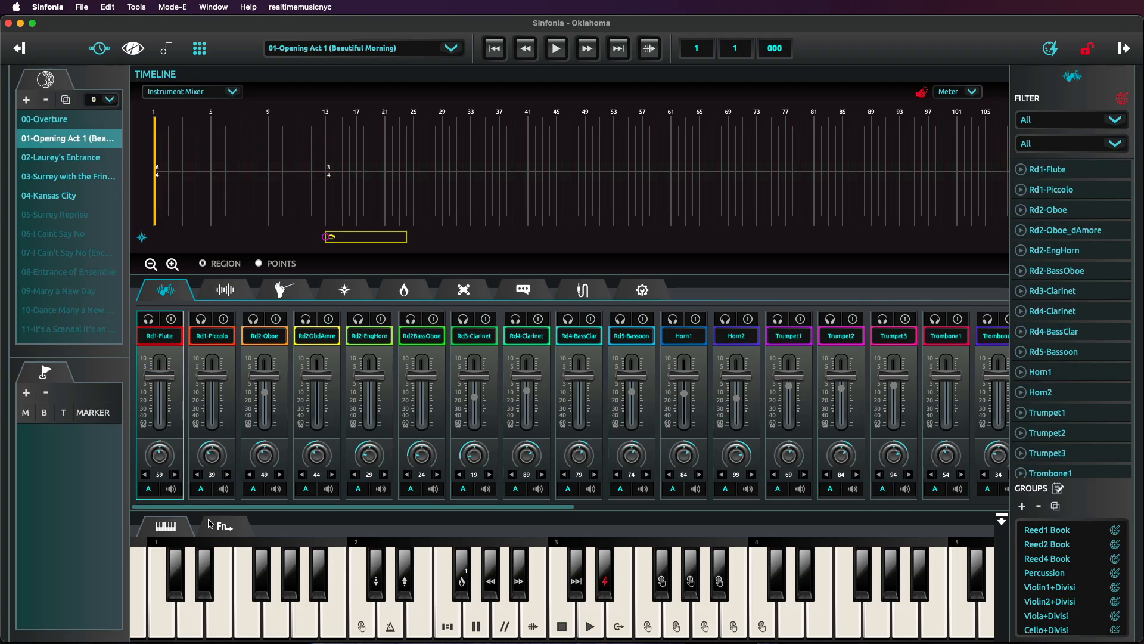
Step: Check the Rd1-Flute volume in the songs from 00-Overture to 03-Surrey with the Fringe on Top, and return to 00-Overture
click(497, 50)
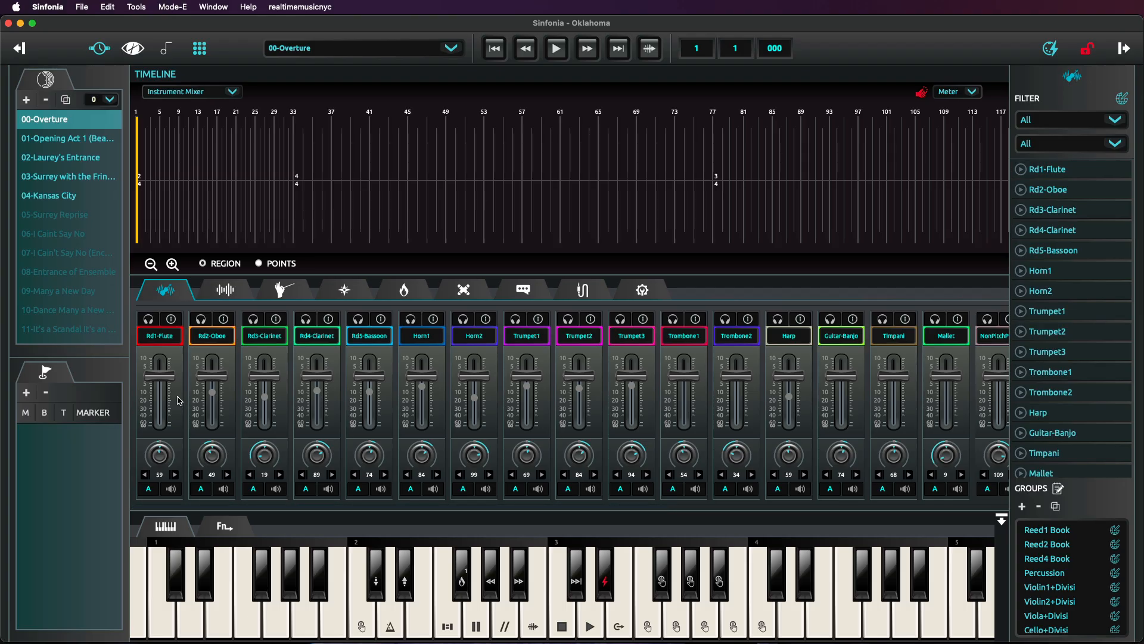
click(618, 53)
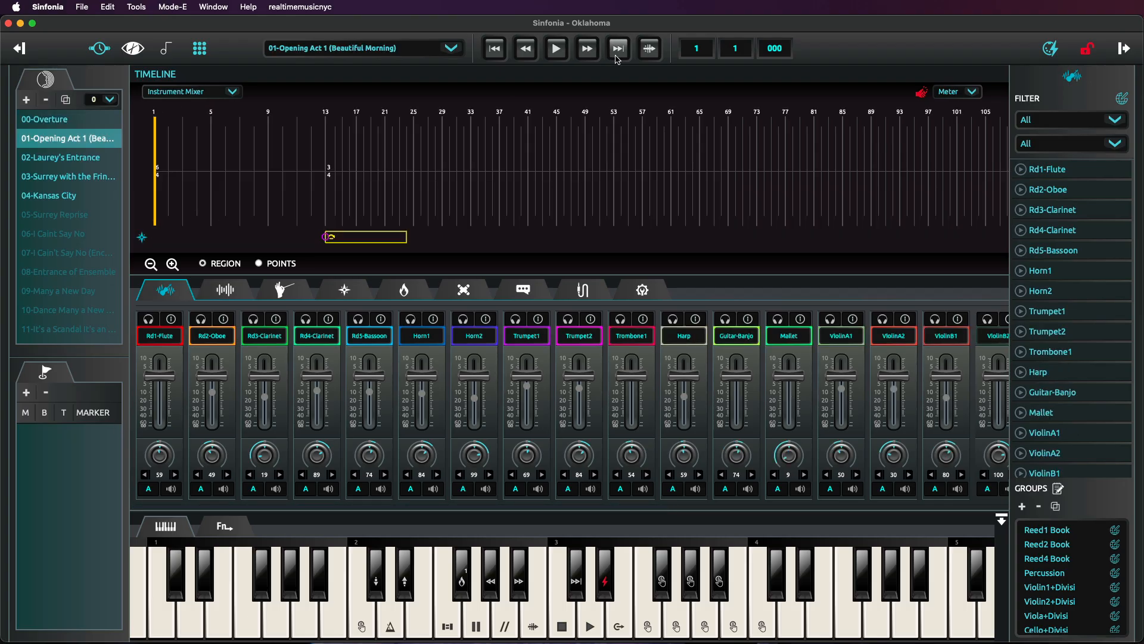
click(618, 53)
click(618, 54)
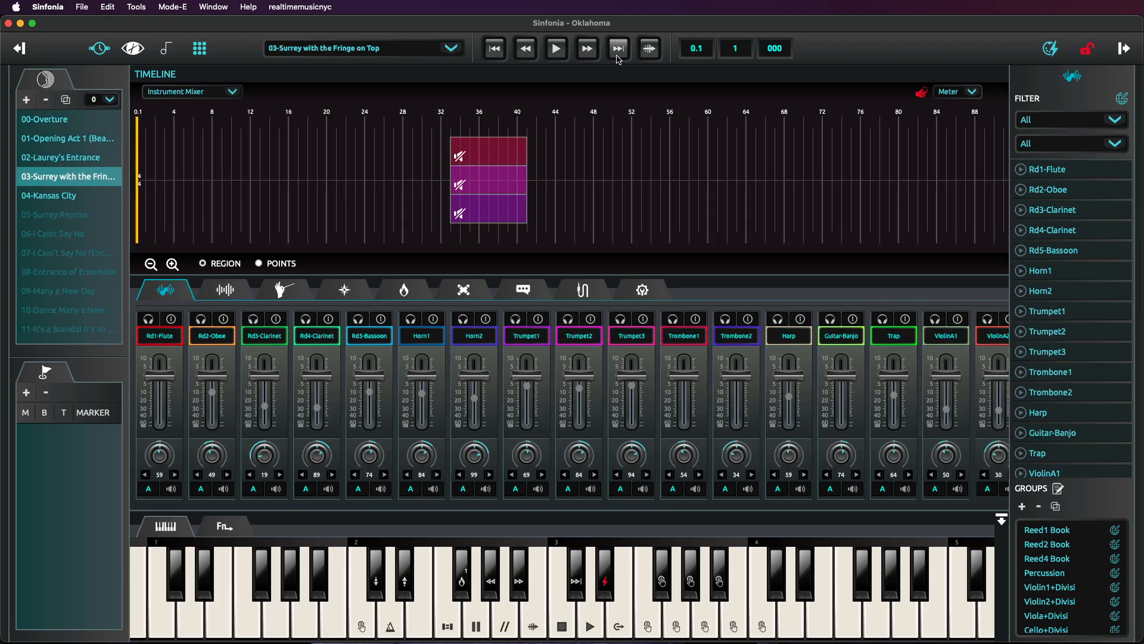
click(495, 56)
click(495, 56)
click(495, 55)
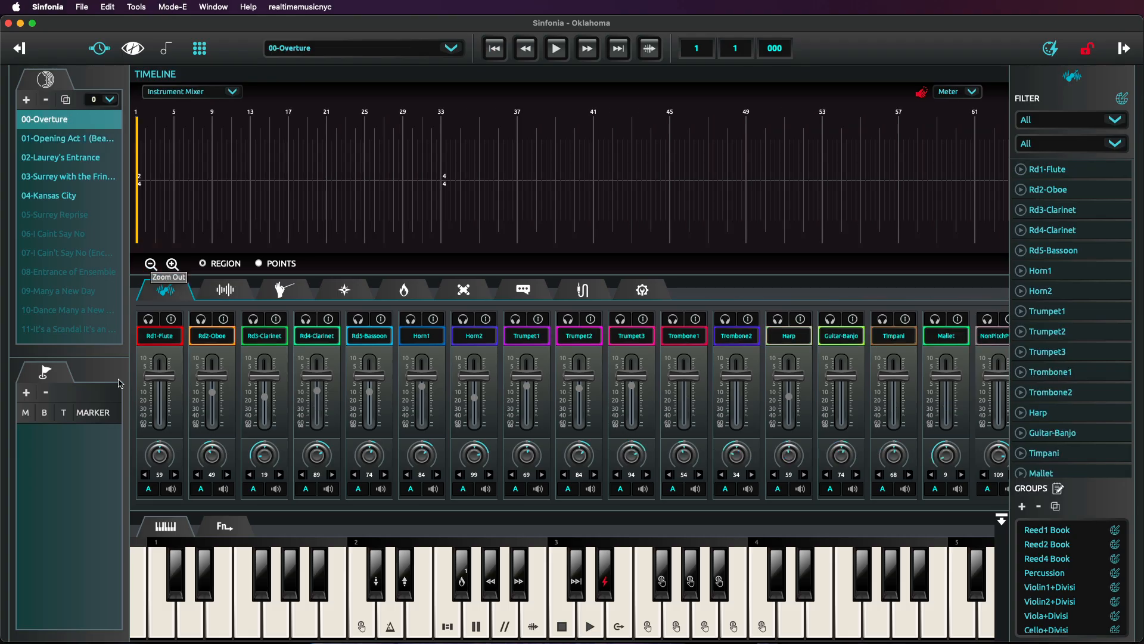
Step: Lower the Rd1-Flute volume in 00-Overture only and delete that volume edit from the timeline
click(164, 381)
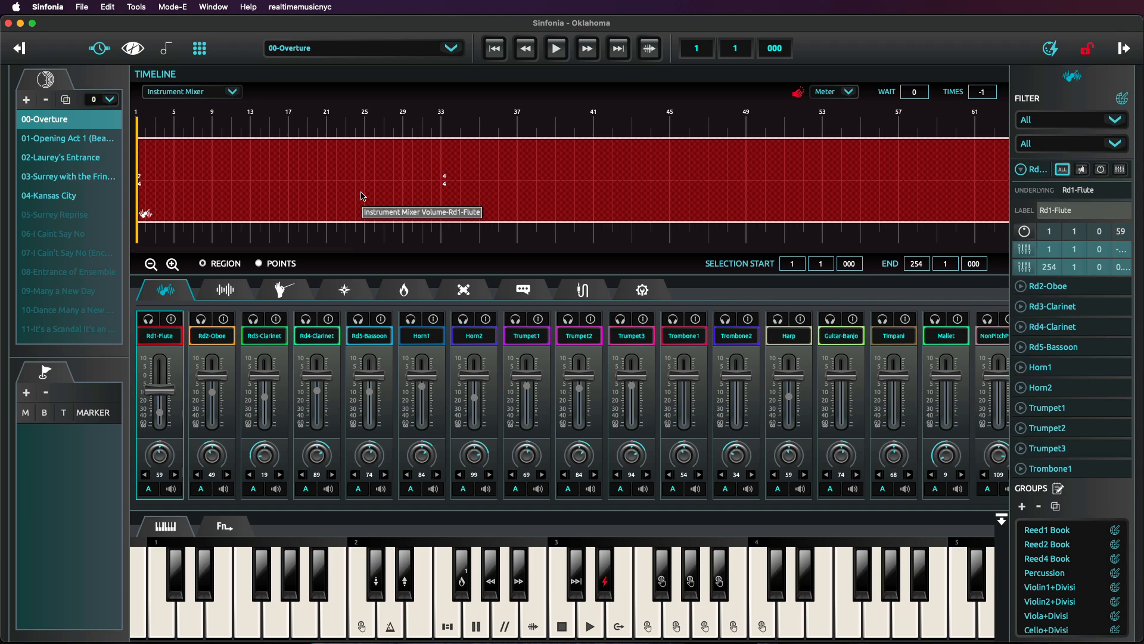
key(Delete)
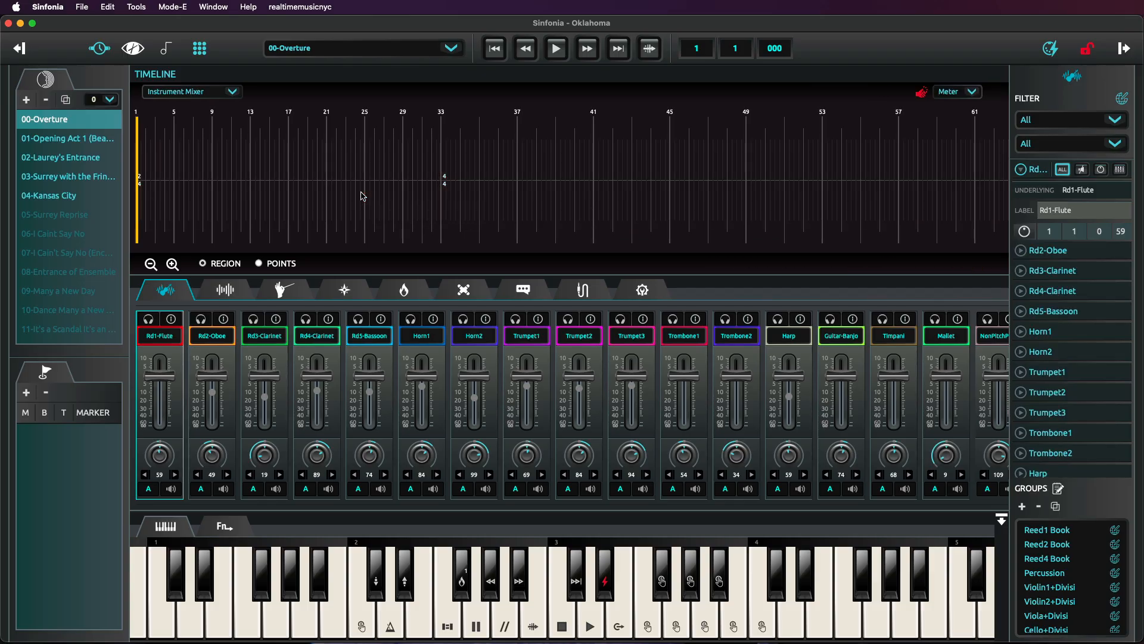
Step: Show the instrument volume curve in the timeline, enable freehand drawing and assign the edit to Rd1-Flute
click(276, 263)
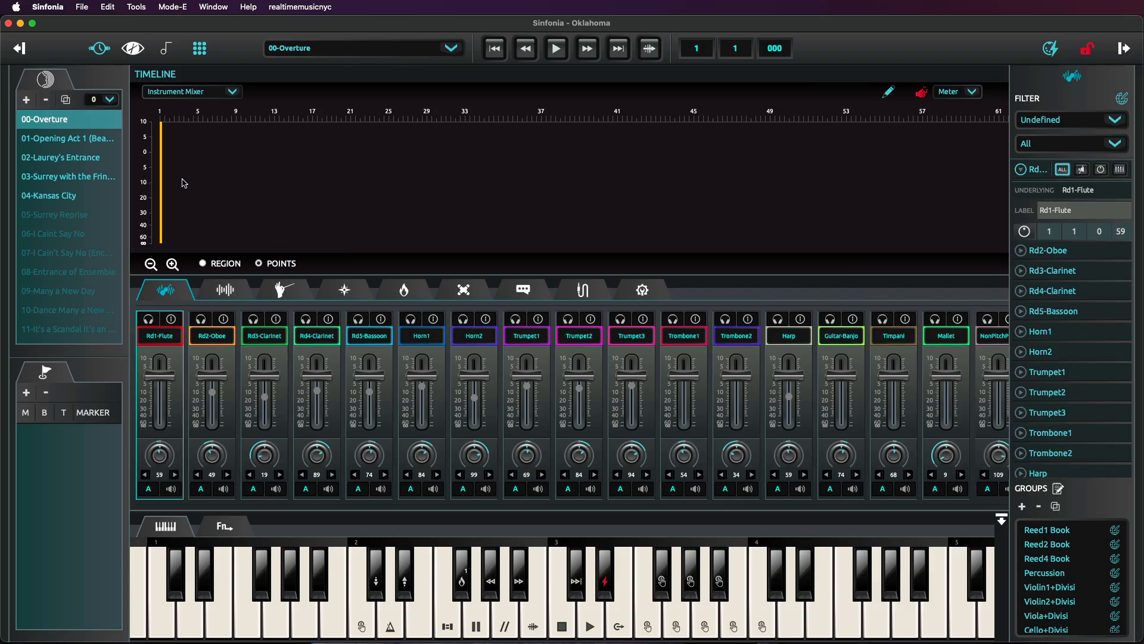
click(888, 94)
click(889, 96)
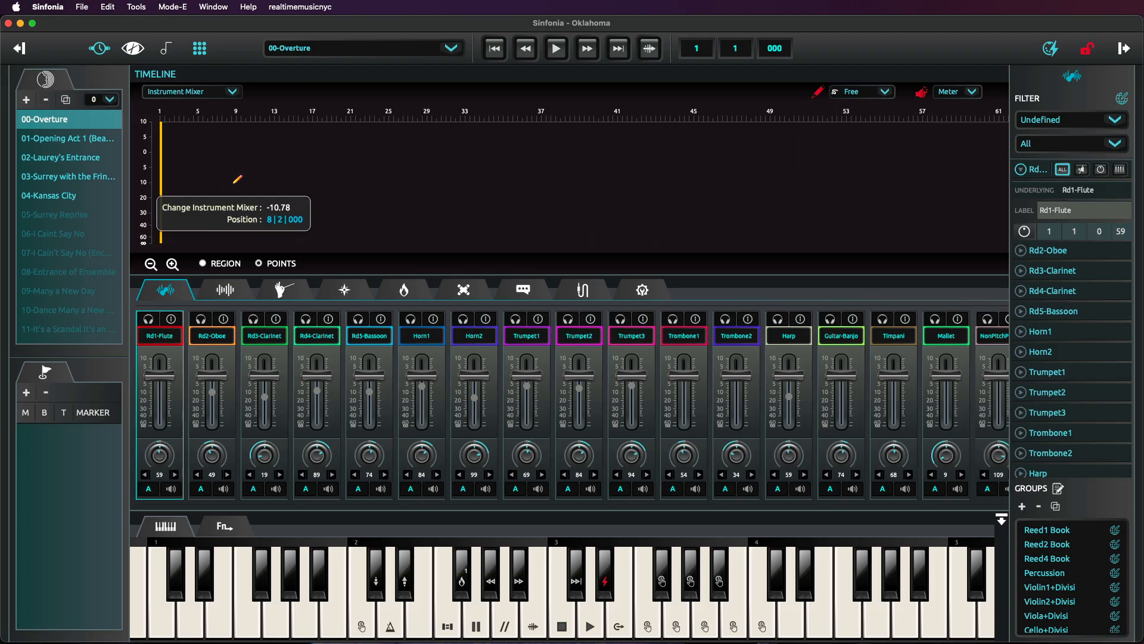
key(p)
key(p)
key(p)
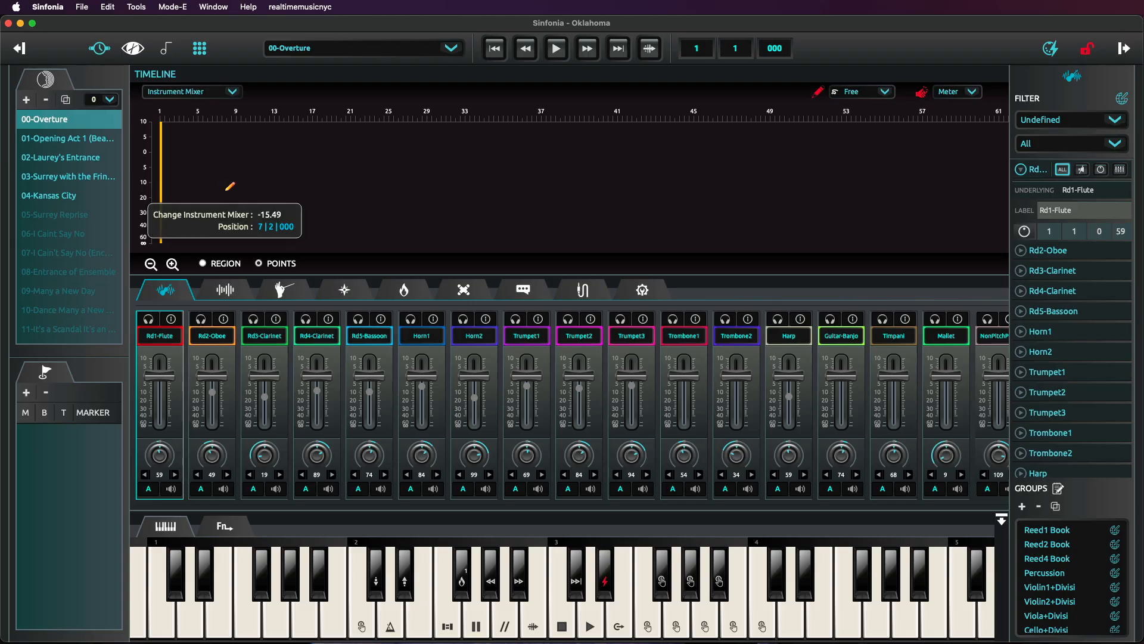
key(p)
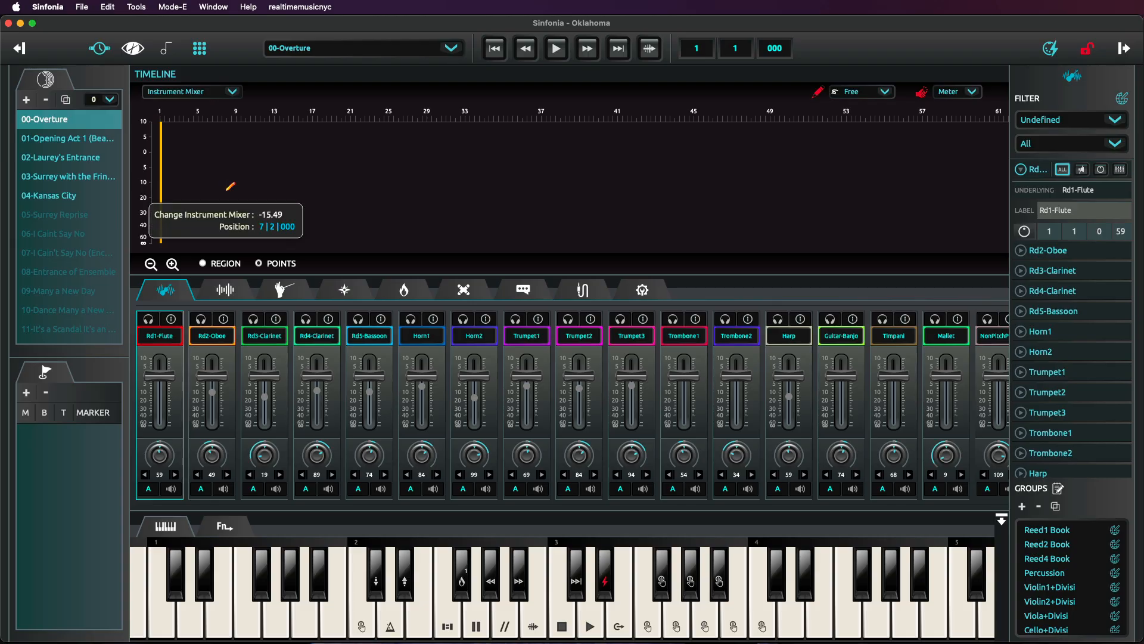
click(181, 200)
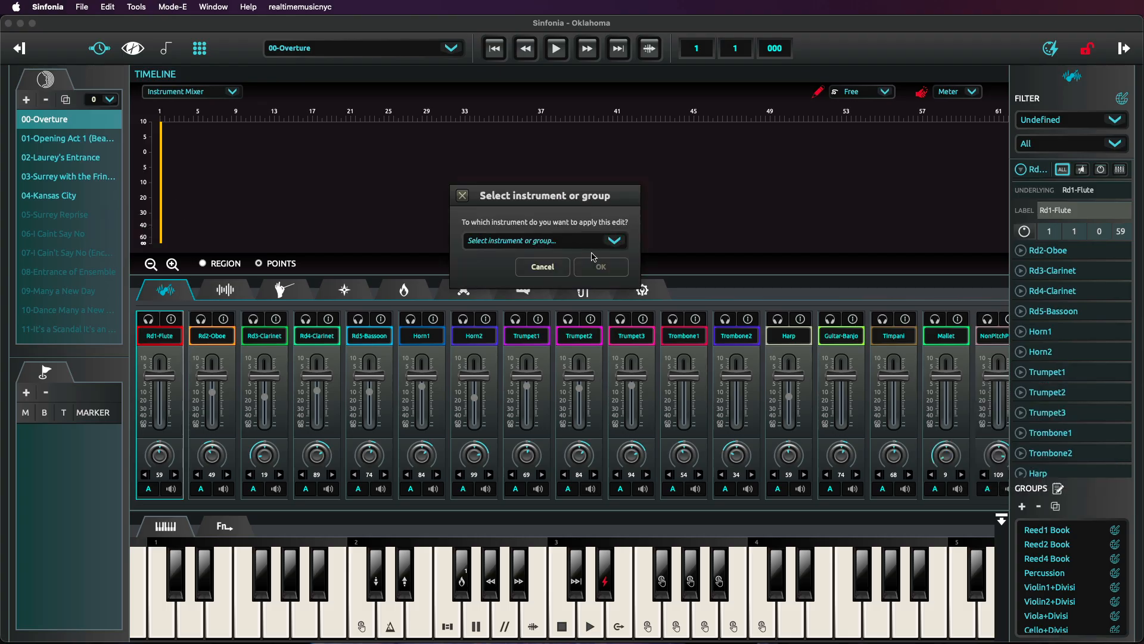
click(628, 244)
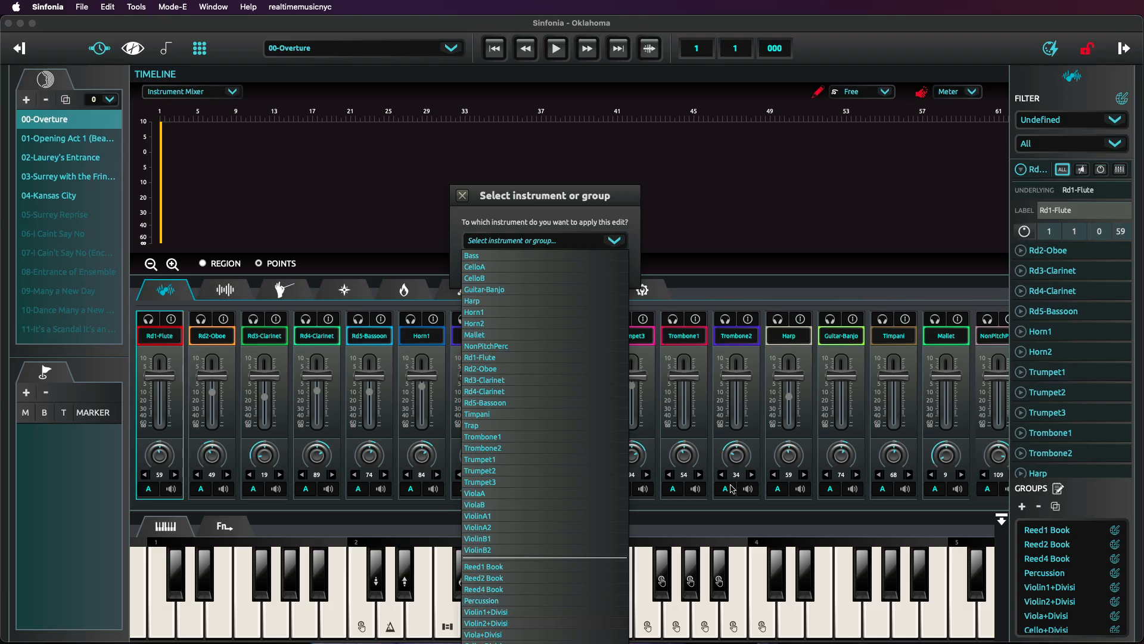
click(524, 358)
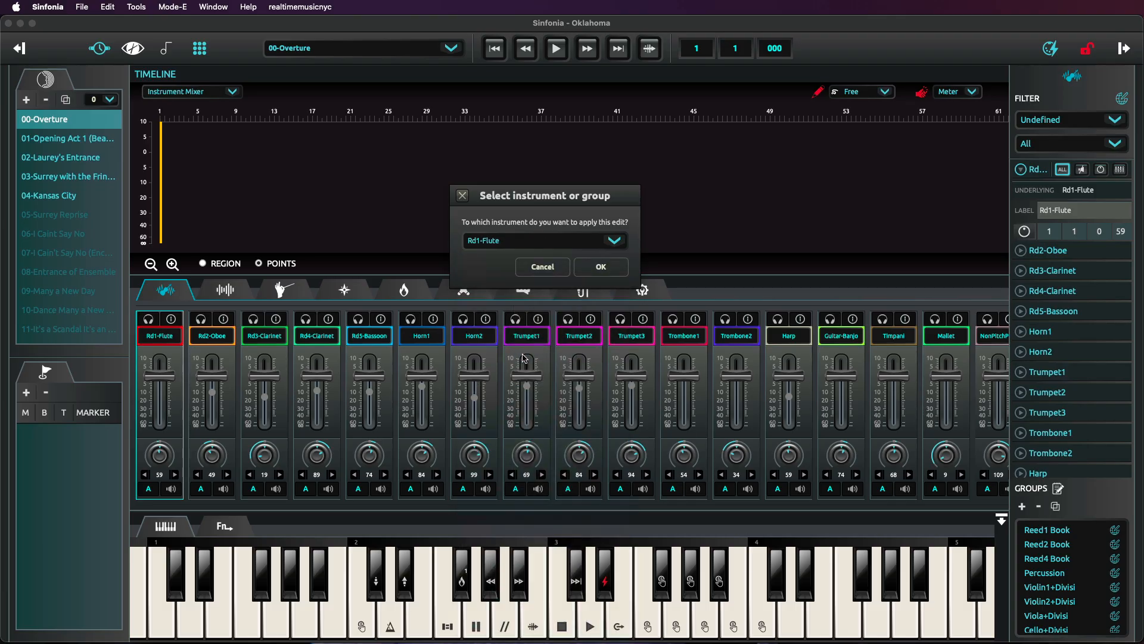
click(601, 266)
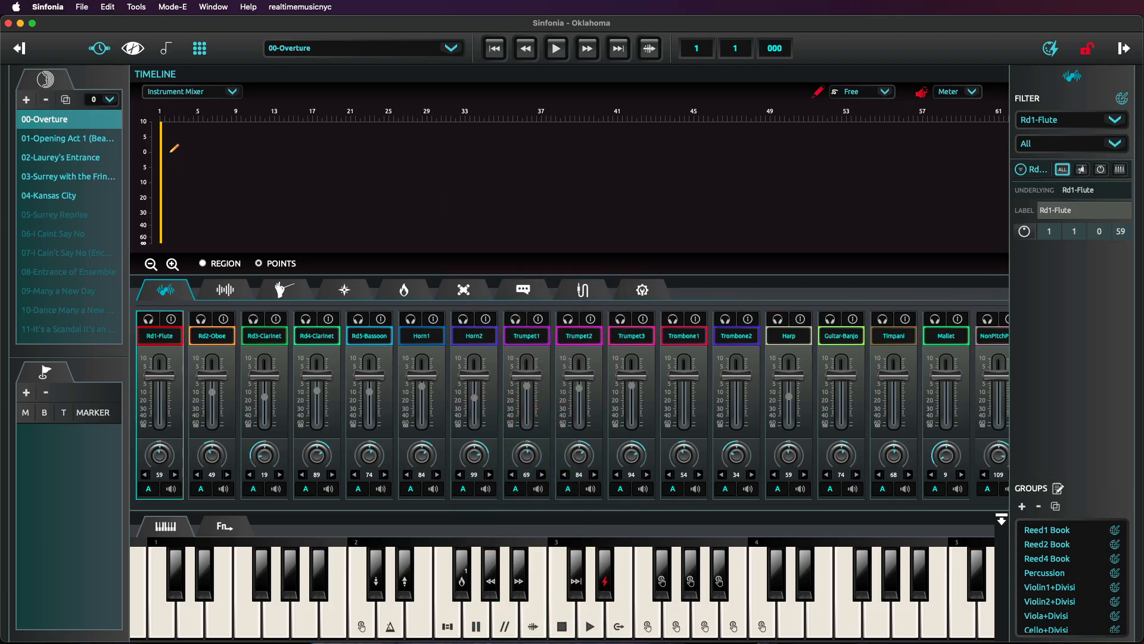
Step: Draw a Rd1-Flute volume fade from 0 dB at bar 1 to about -32 dB at bar 16 and play it back briefly
drag(165, 153, 308, 215)
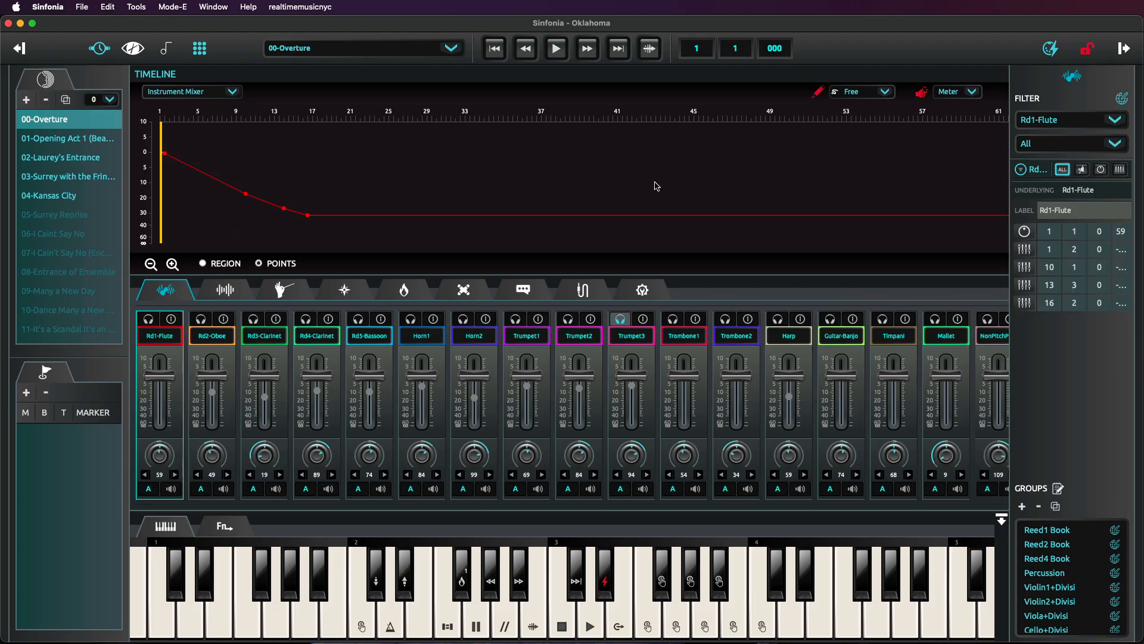
click(561, 51)
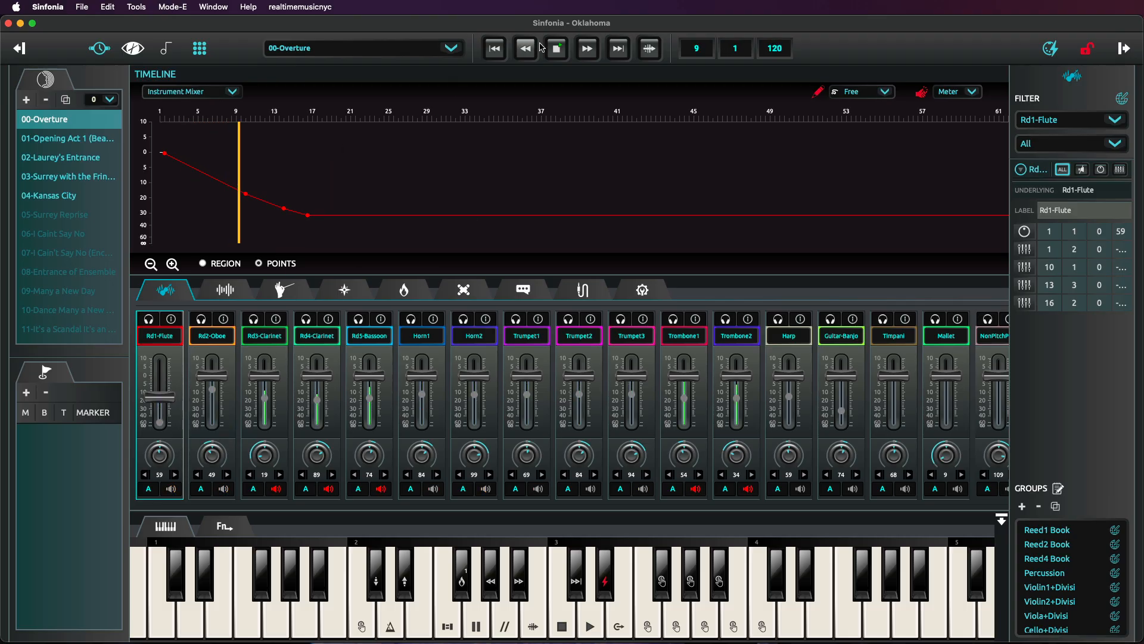
click(558, 49)
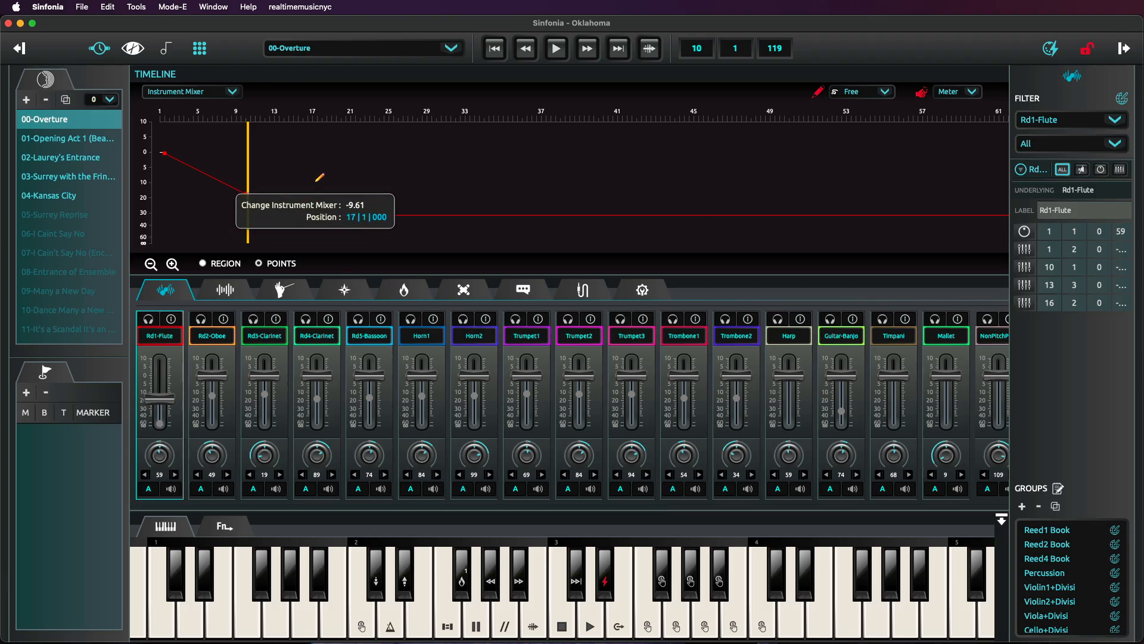
Step: Leave freehand drawing and delete all the points of the Rd1-Flute volume fade
key(p)
drag(359, 128, 134, 260)
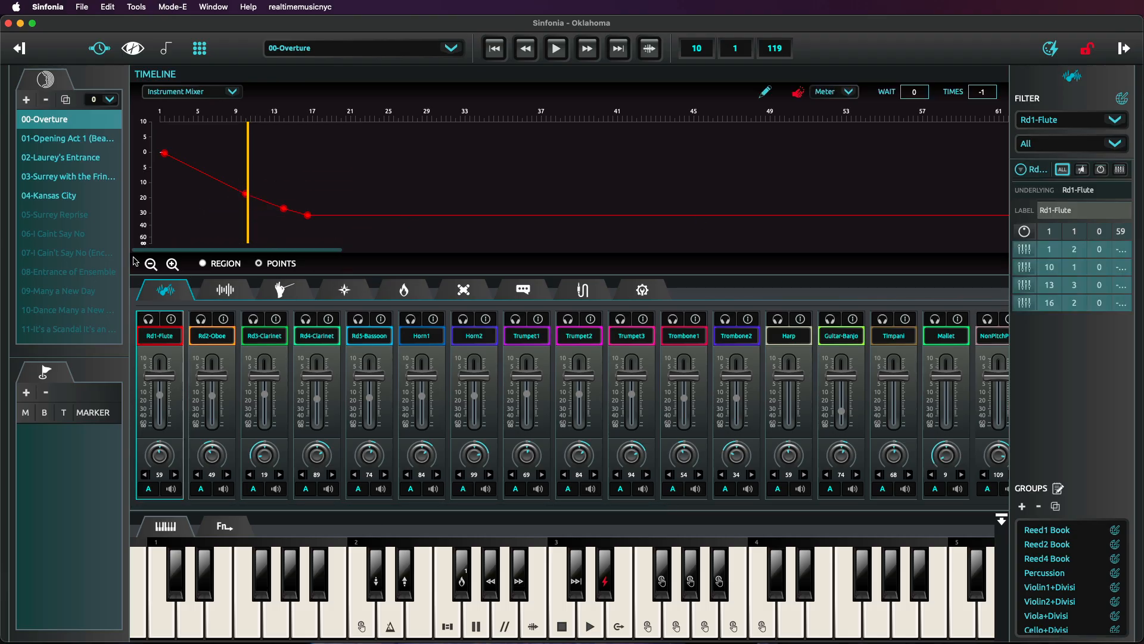
key(Delete)
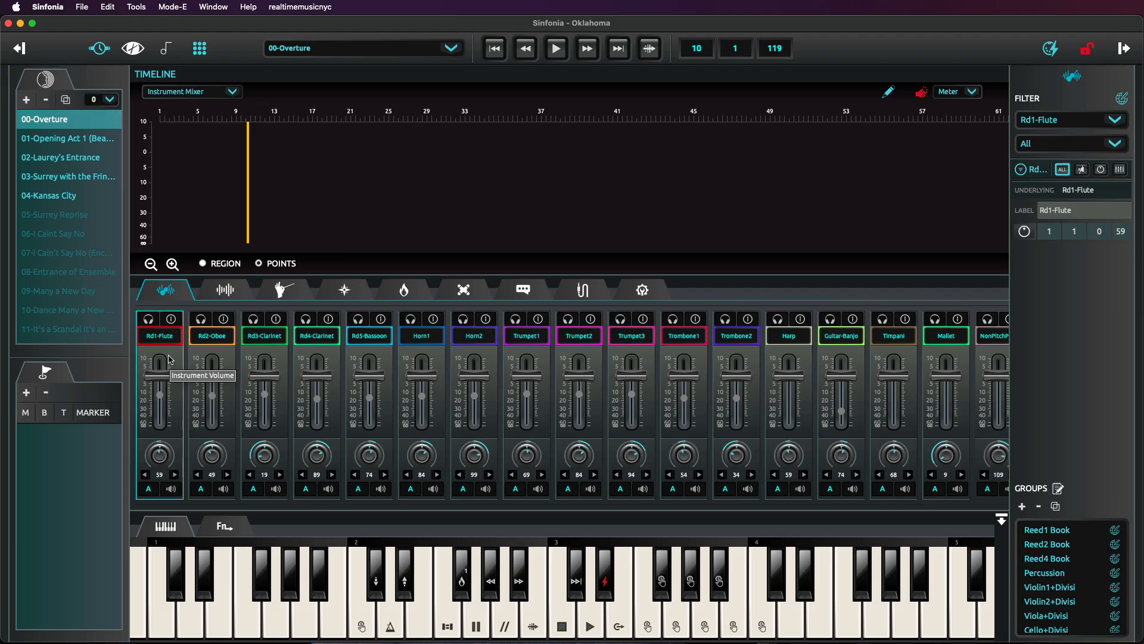
Step: Switch the timeline to regions and mute the Percussion group from bar 9 to bar 13
click(205, 263)
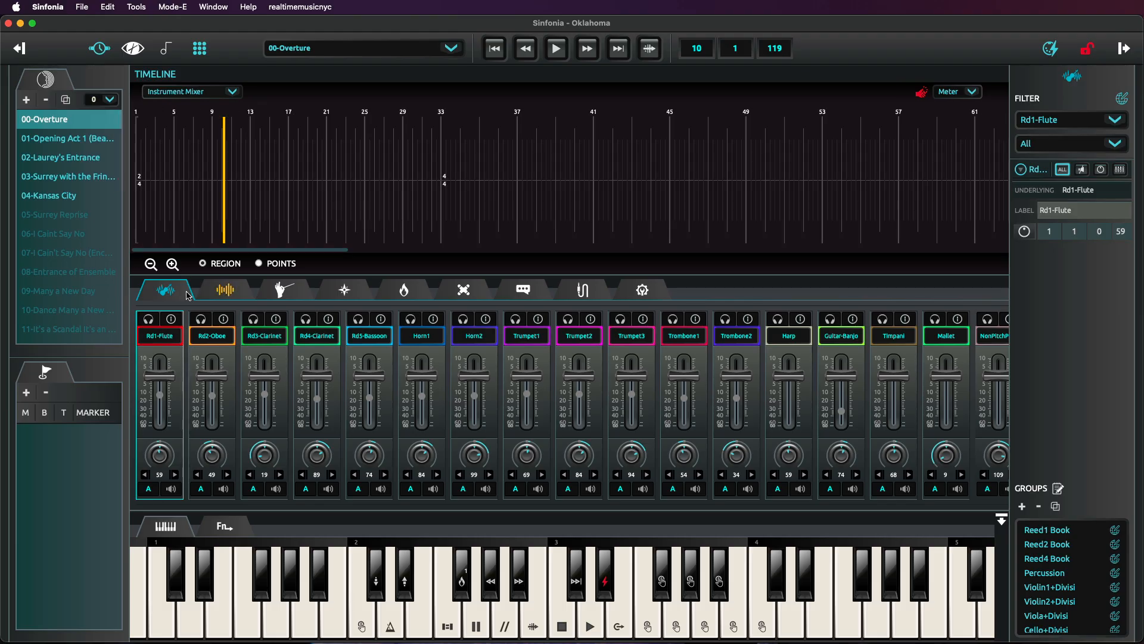
click(173, 264)
click(173, 264)
click(442, 151)
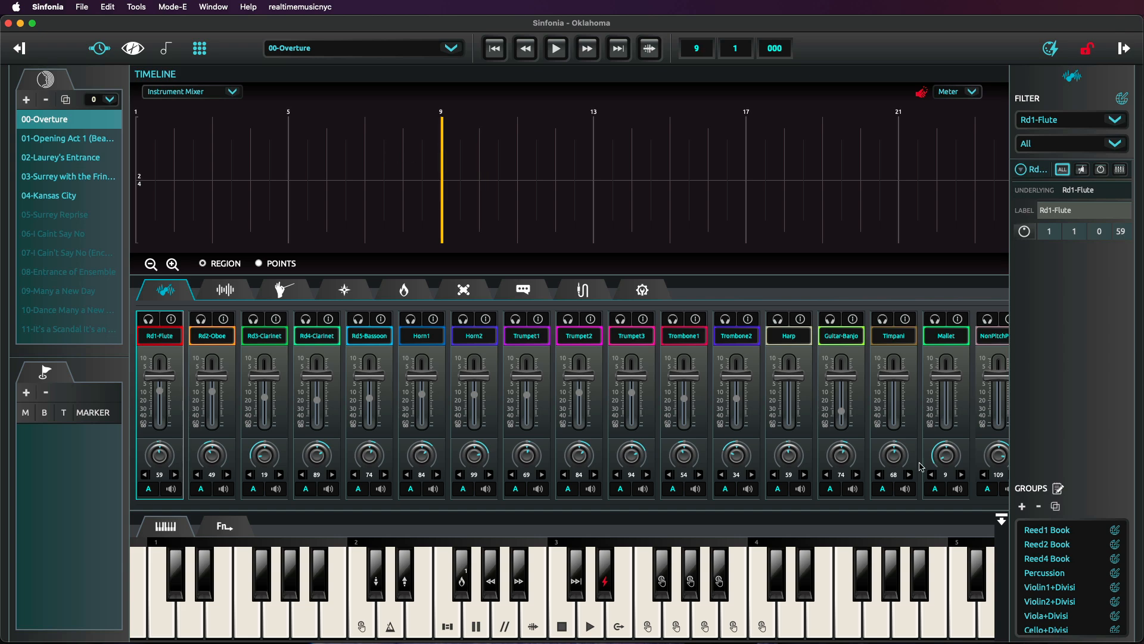
click(1048, 573)
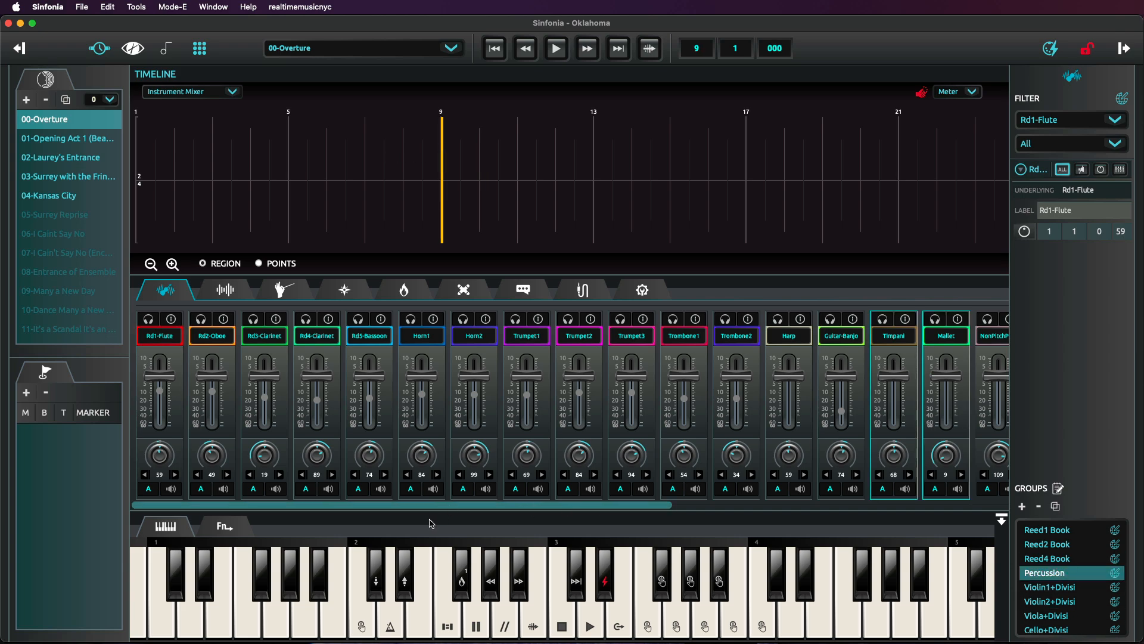
scroll(451, 508, right, 5)
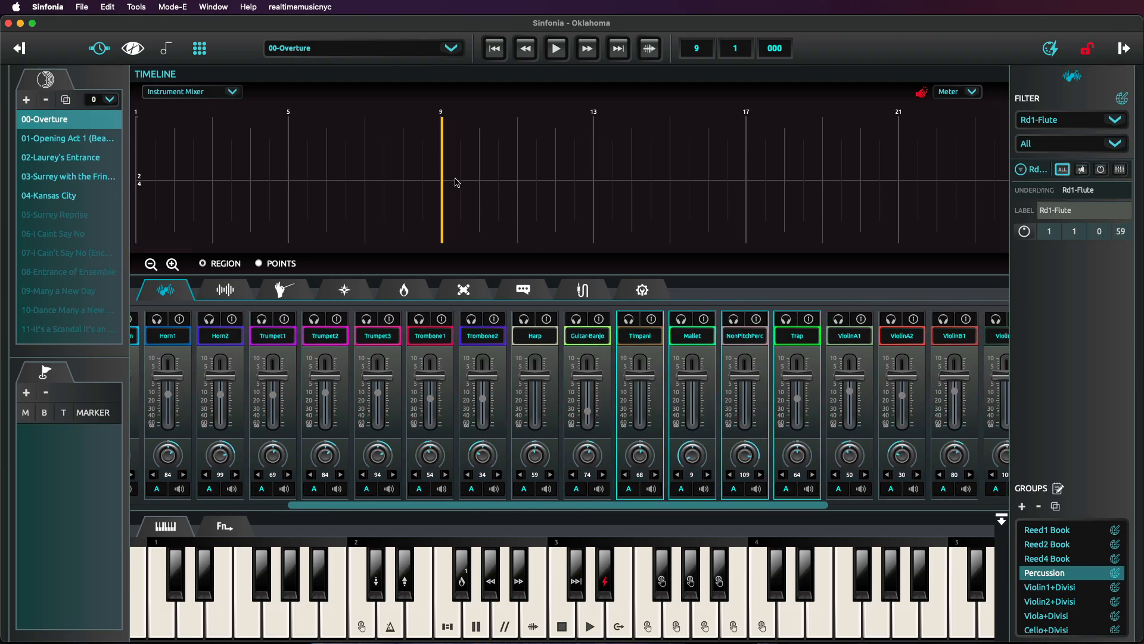
drag(446, 198, 602, 200)
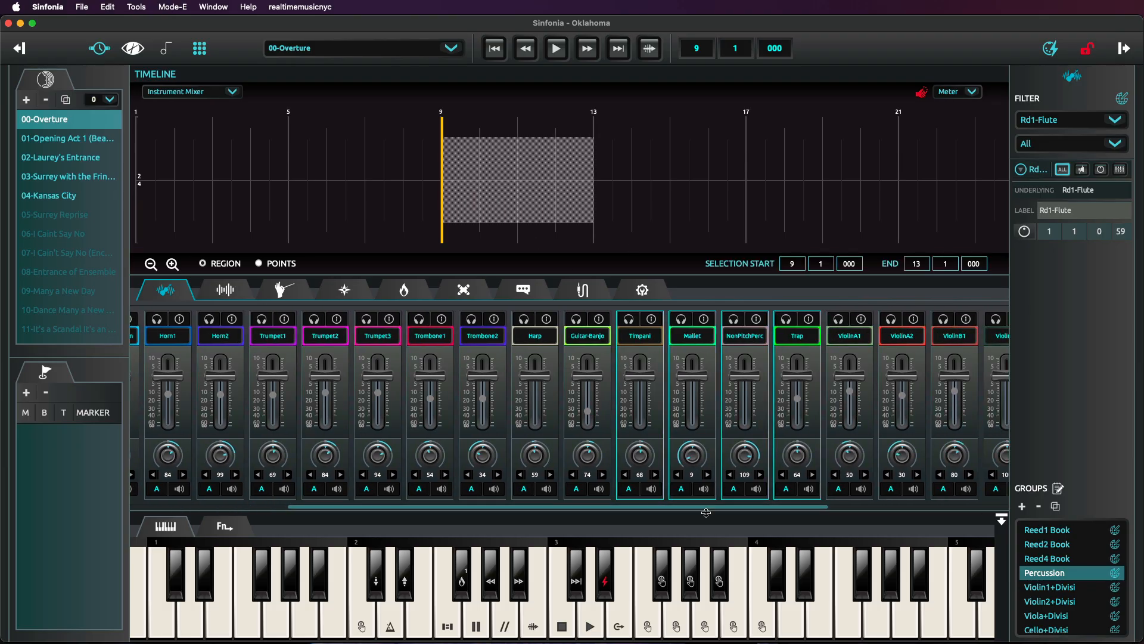
click(704, 488)
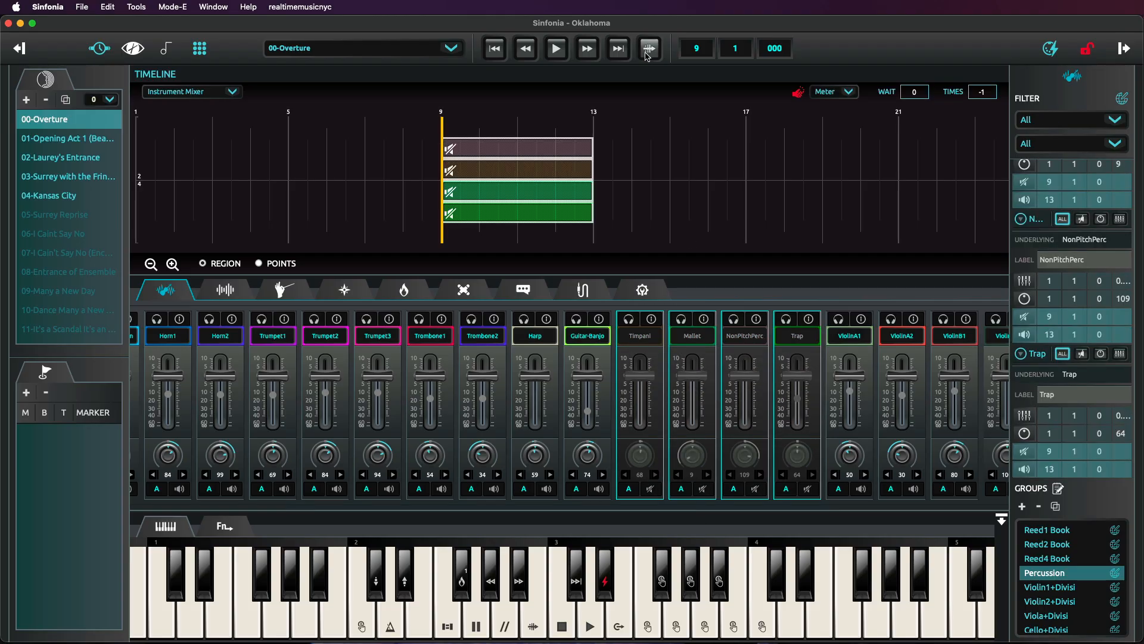
Step: Delete the four percussion mute regions between bars 9 and 13
click(613, 197)
click(569, 216)
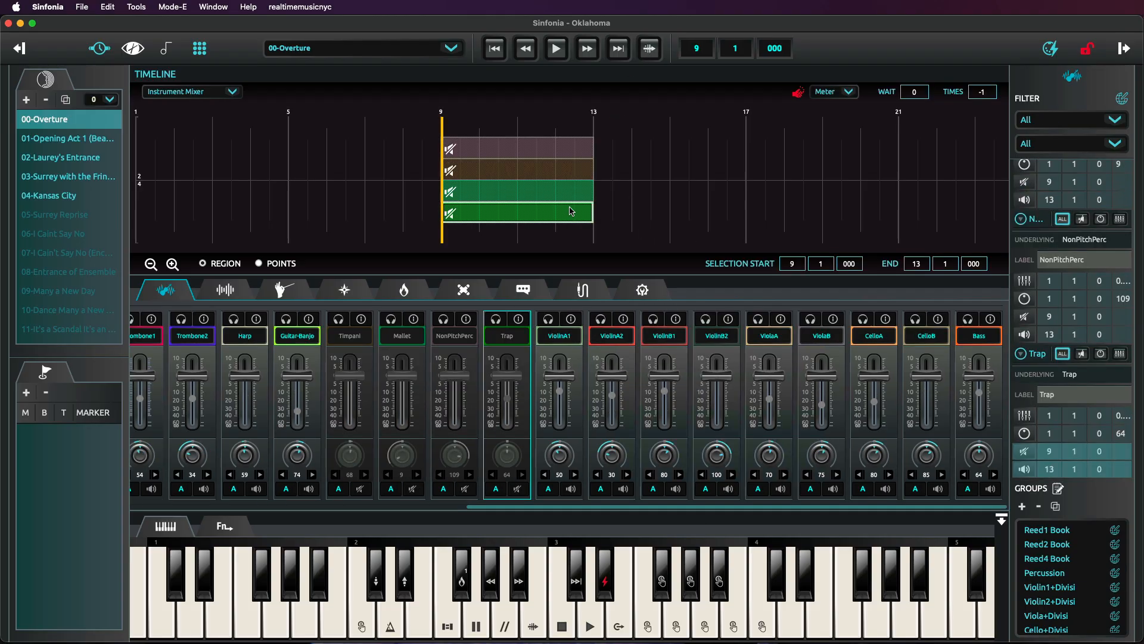
key(Delete)
click(551, 189)
key(Delete)
click(555, 200)
key(Delete)
click(555, 166)
key(Delete)
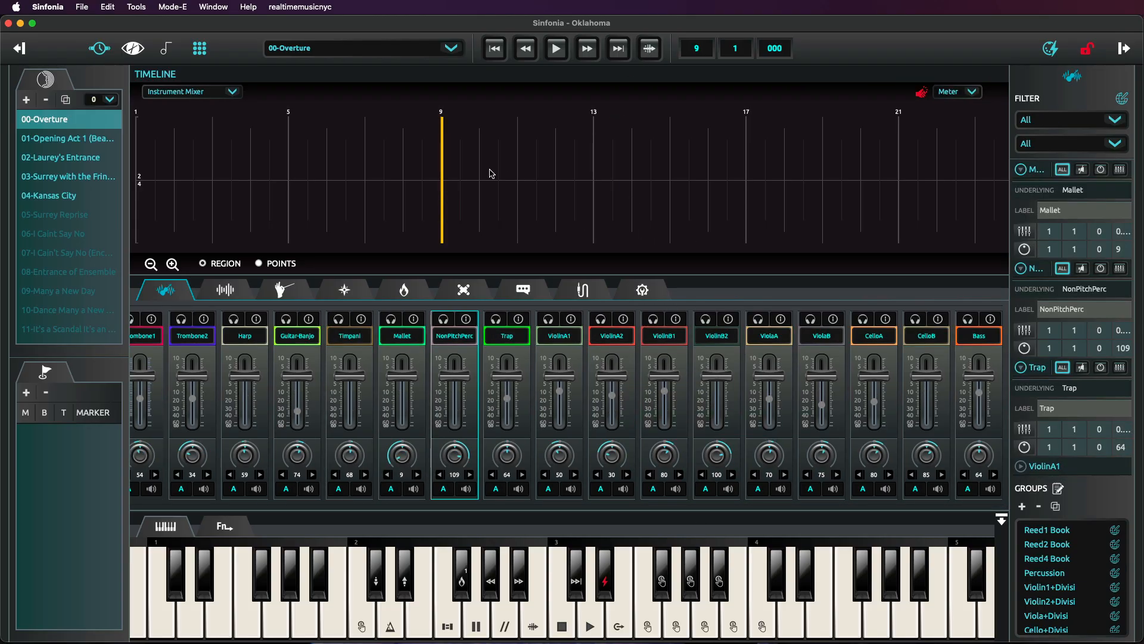
Step: Lower the Percussion group's volume and set its pan to 100 from bar 9 to bar 13
drag(447, 197, 596, 189)
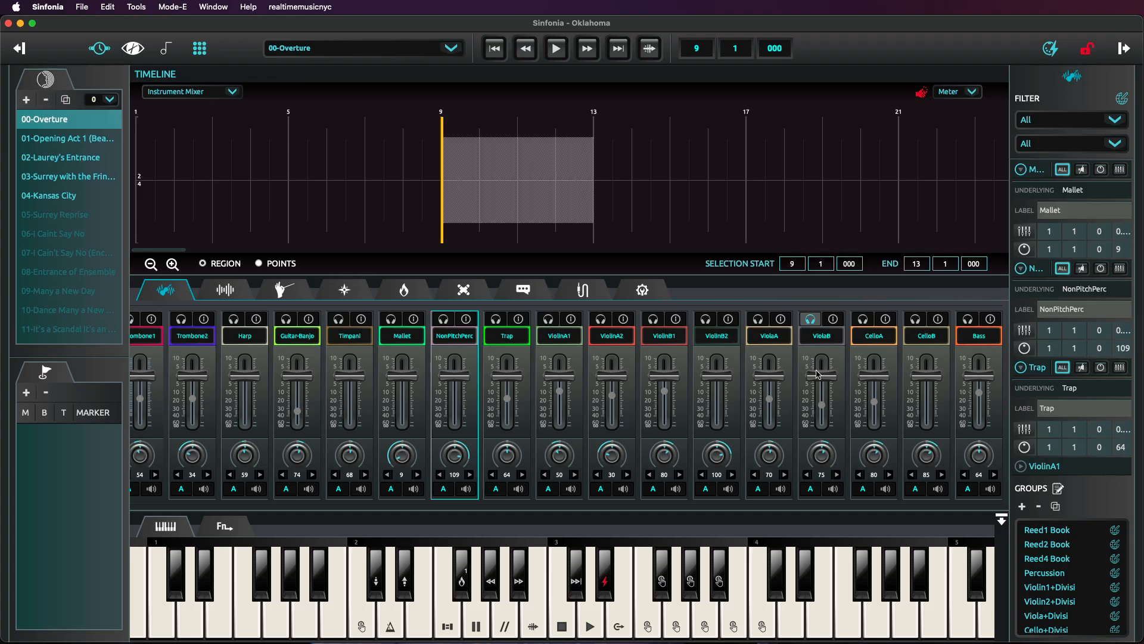
click(1048, 572)
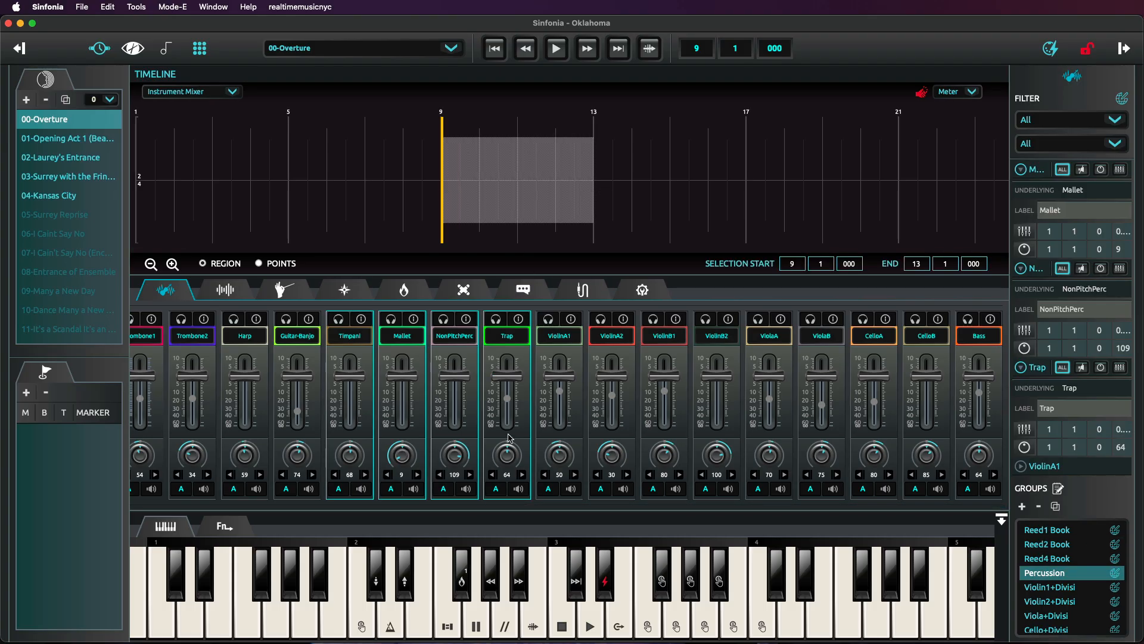
drag(507, 377, 507, 395)
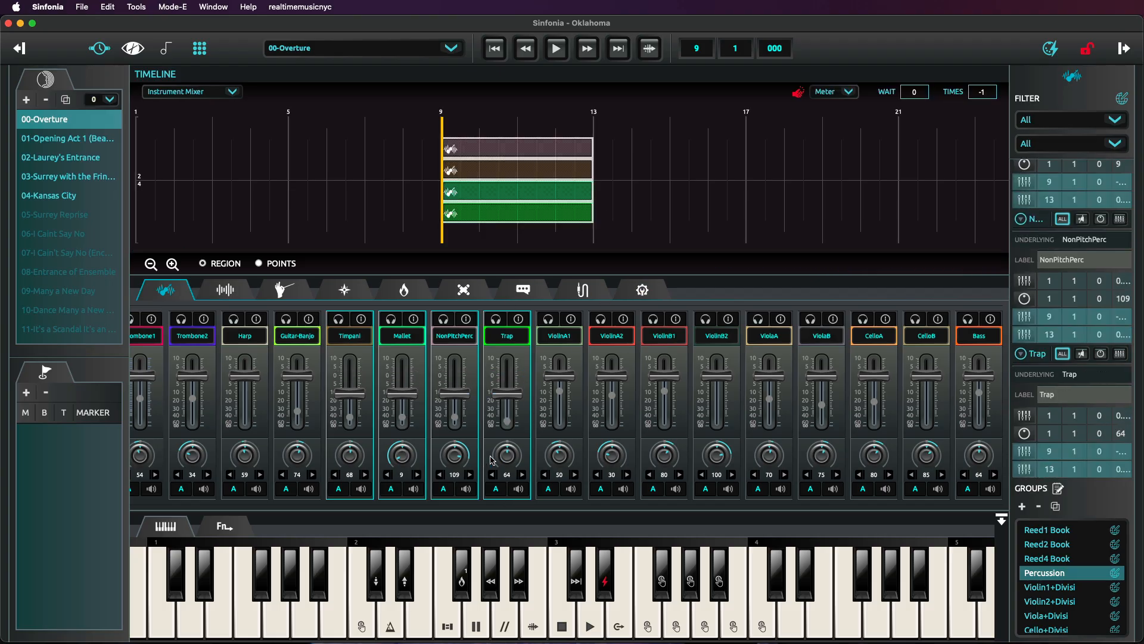
drag(508, 455, 531, 455)
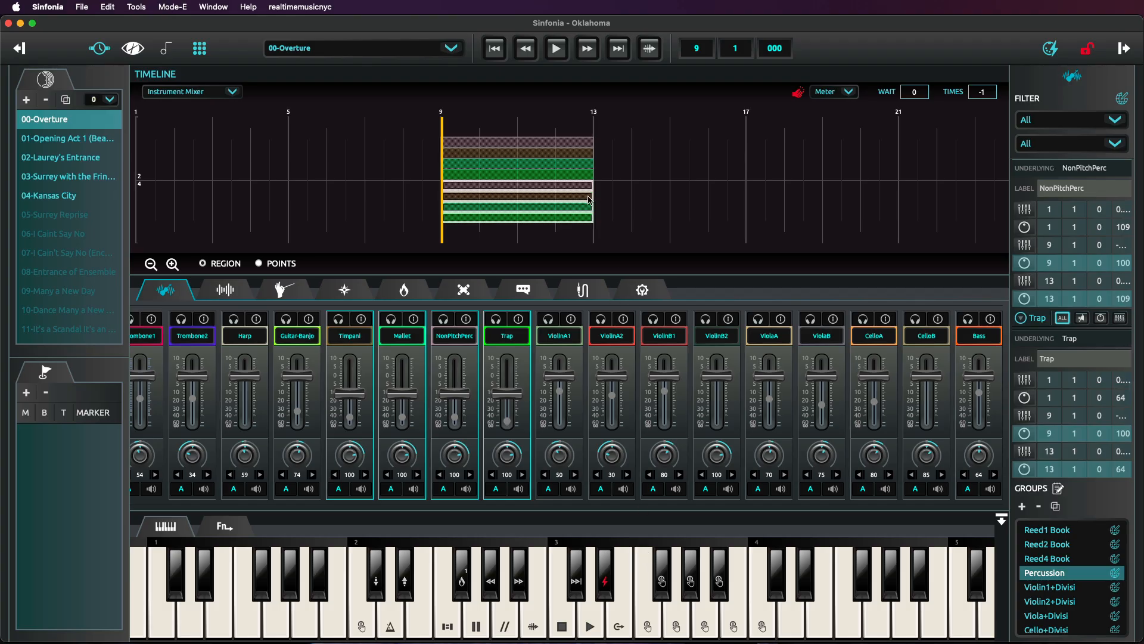
Step: Delete all the percussion volume and pan regions between bars 9 and 13
click(591, 225)
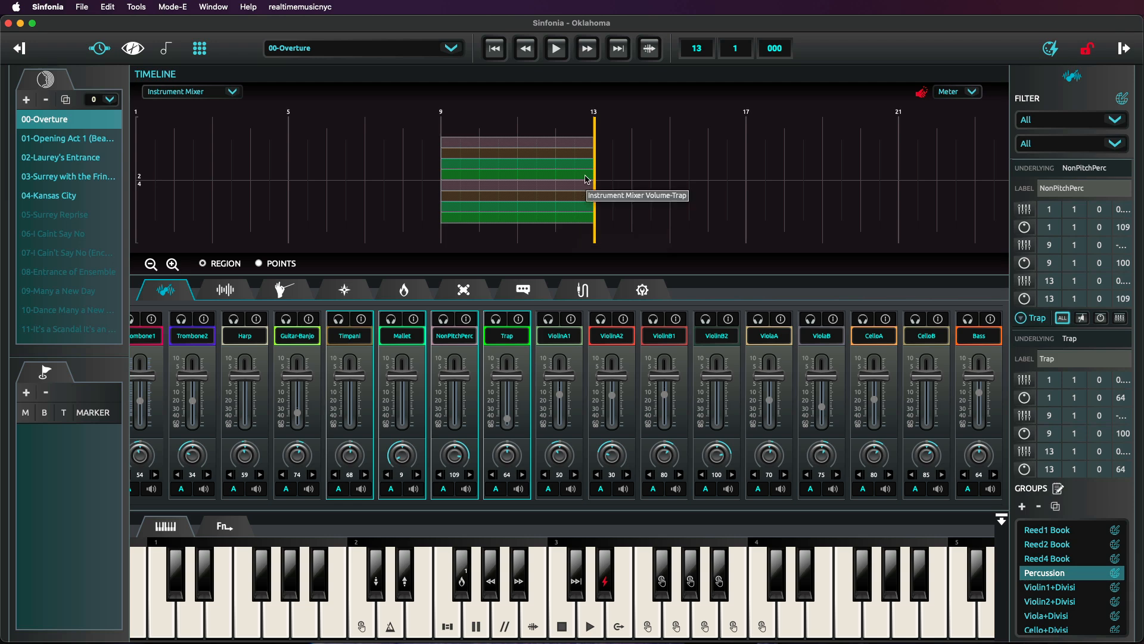
click(570, 145)
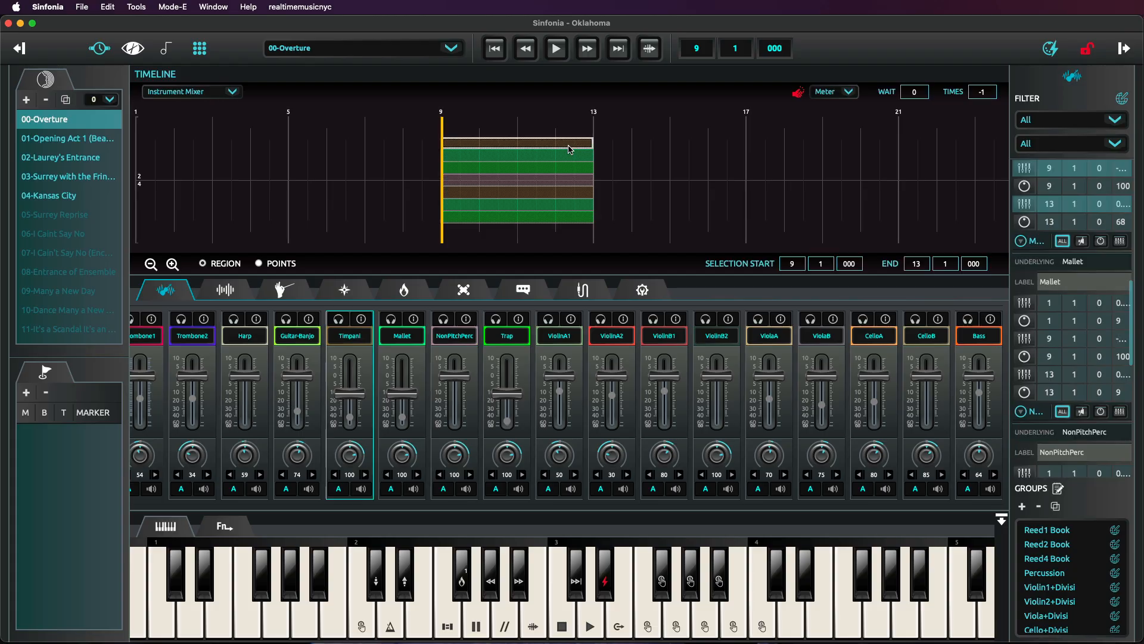
key(Delete)
click(569, 157)
key(Delete)
click(570, 156)
key(Delete)
click(569, 157)
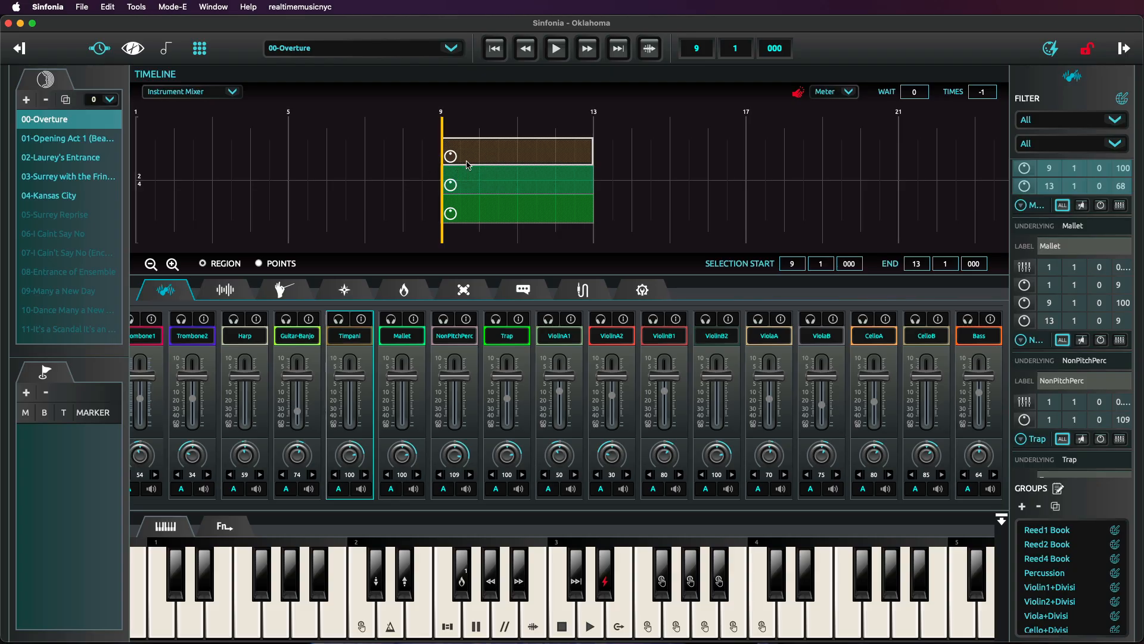
key(BackSpace)
key(BackSpace)
key(BackSpace)
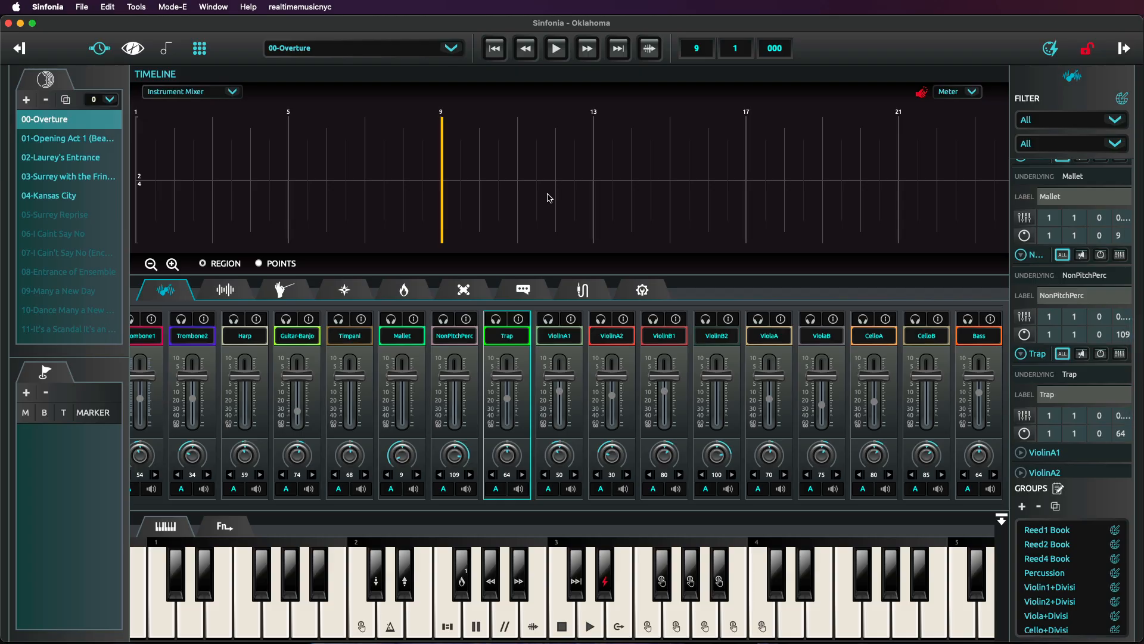
Step: Open the Output Mixer, filter its timeline edits to the master and enable freehand drawing
click(225, 289)
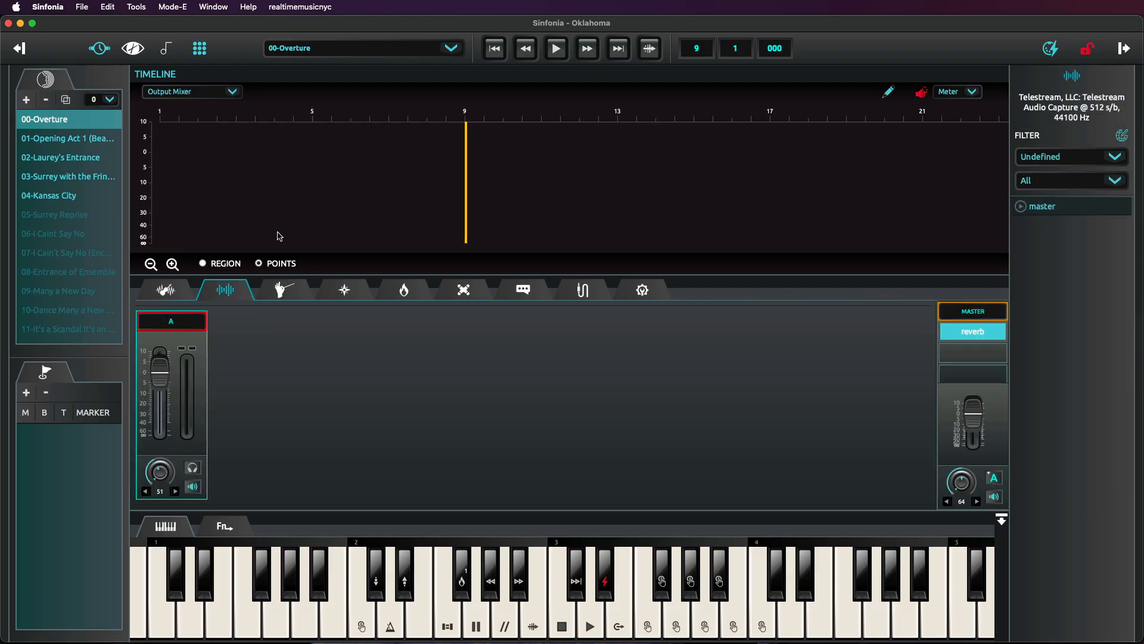
drag(164, 247, 1013, 254)
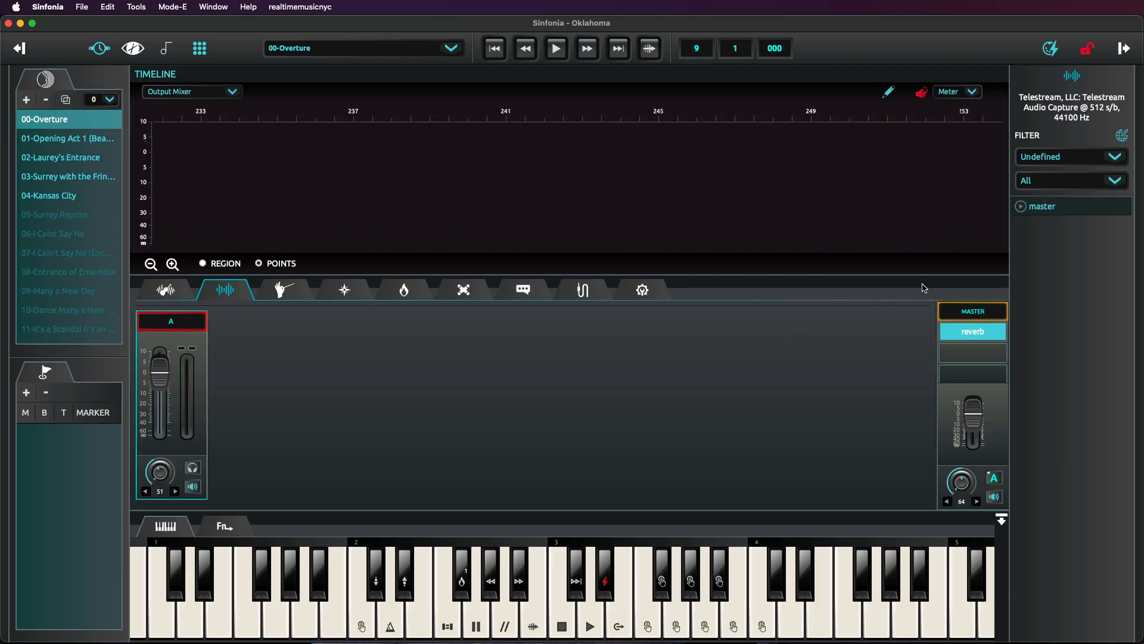
click(1071, 158)
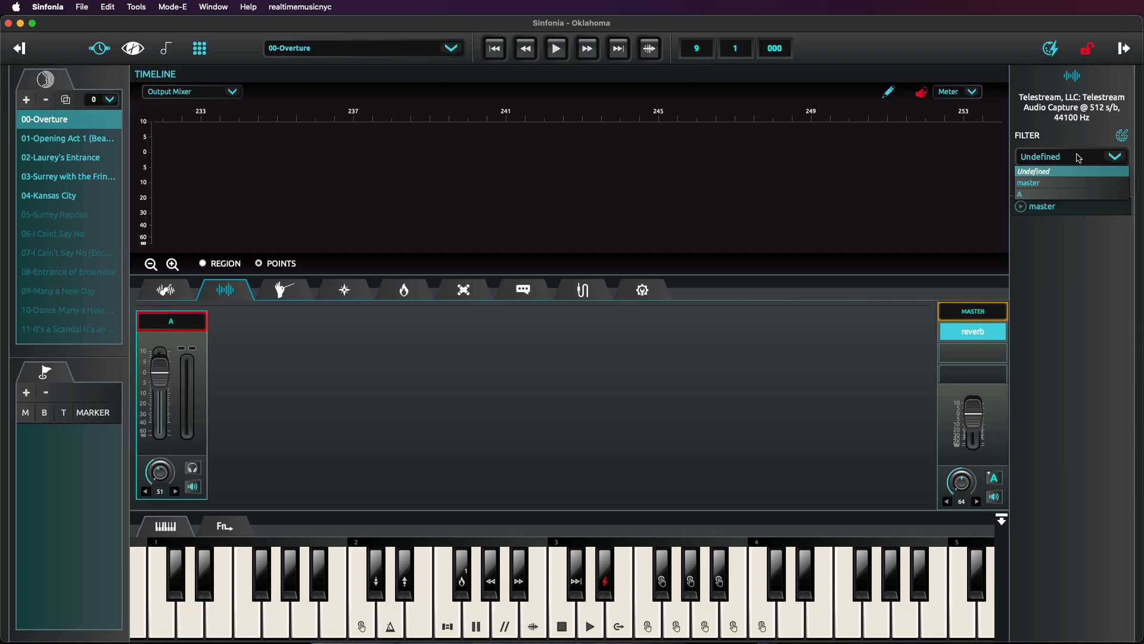
click(1055, 188)
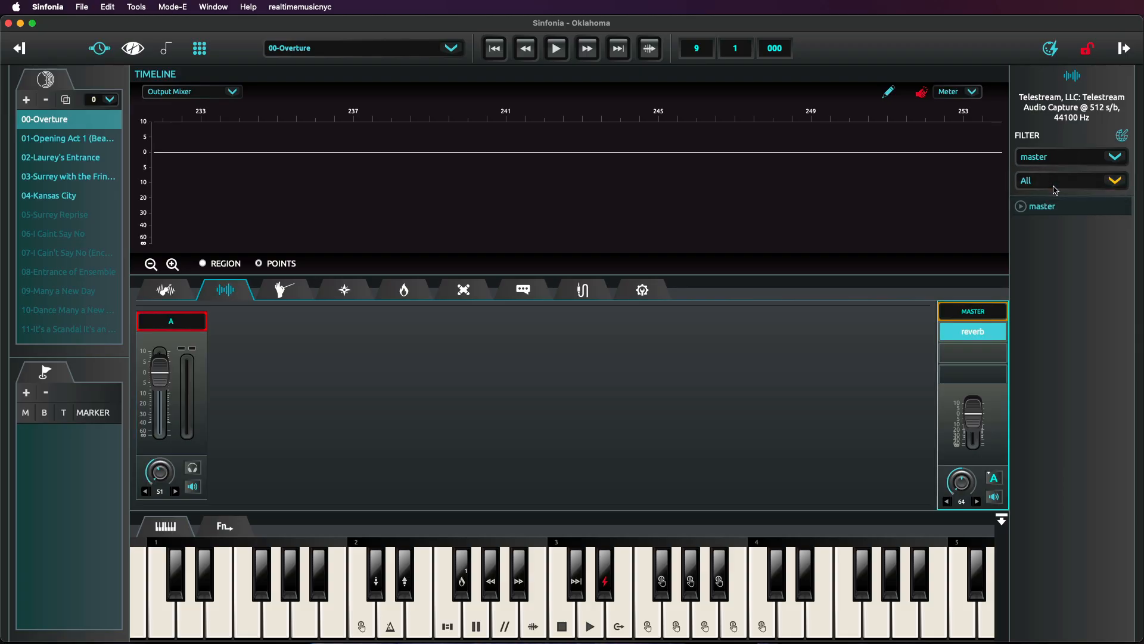
click(892, 94)
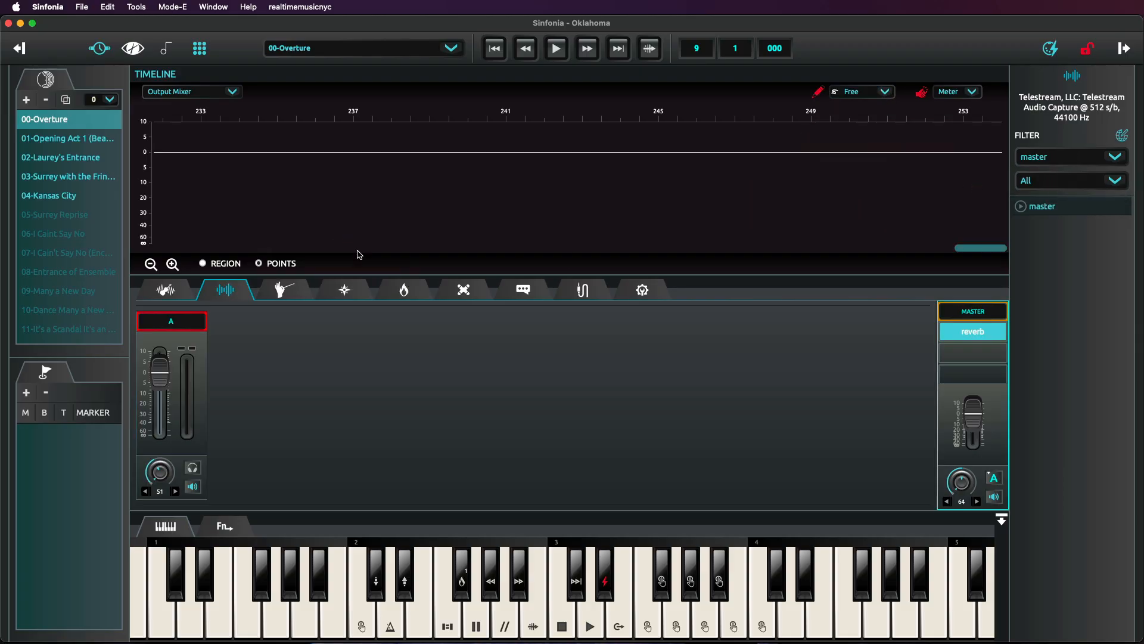
Step: Draw a master volume fade-out from about 0 dB at bar 252 to -90 dB at bar 253, beat 2
click(174, 264)
click(174, 264)
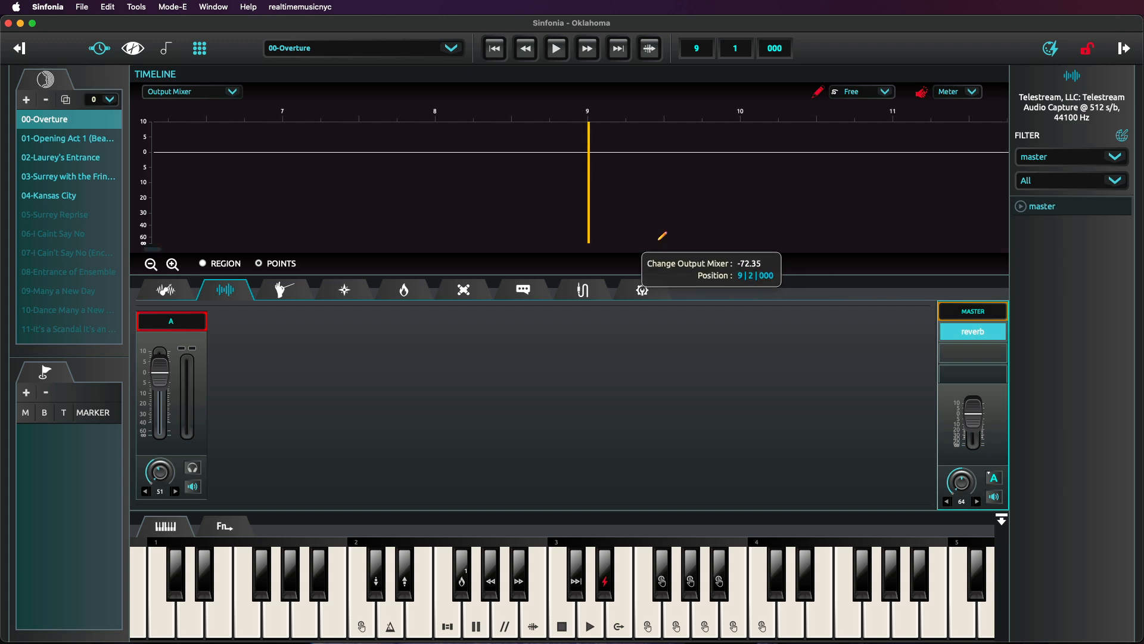
drag(162, 250, 1025, 264)
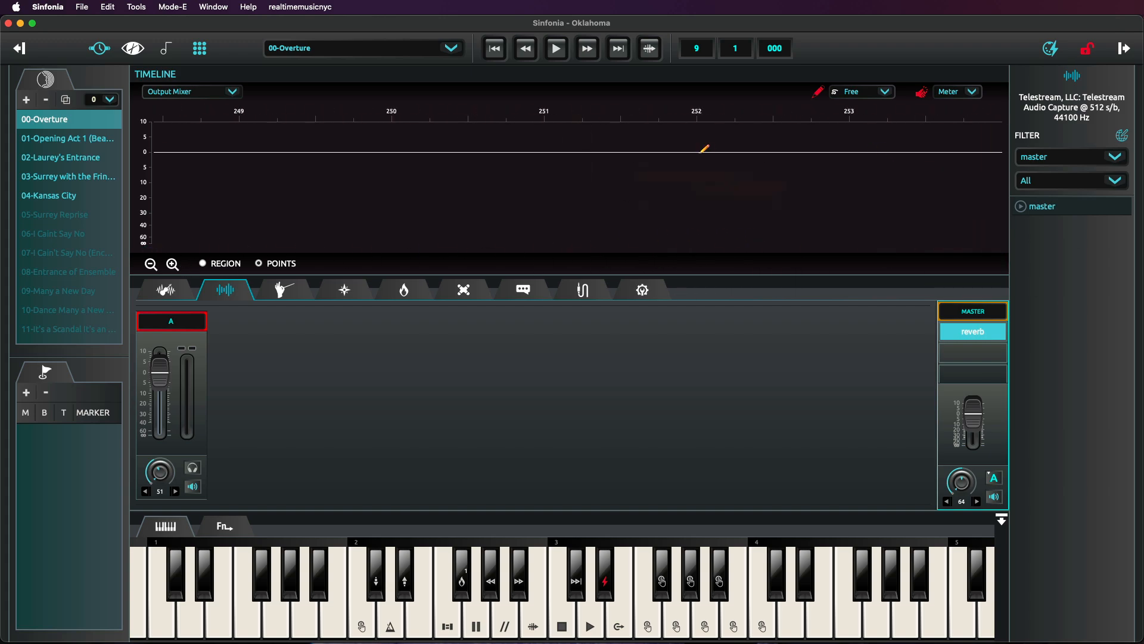
mouse_move(700, 153)
mouse_down()
mouse_move(746, 192)
mouse_move(968, 254)
mouse_up()
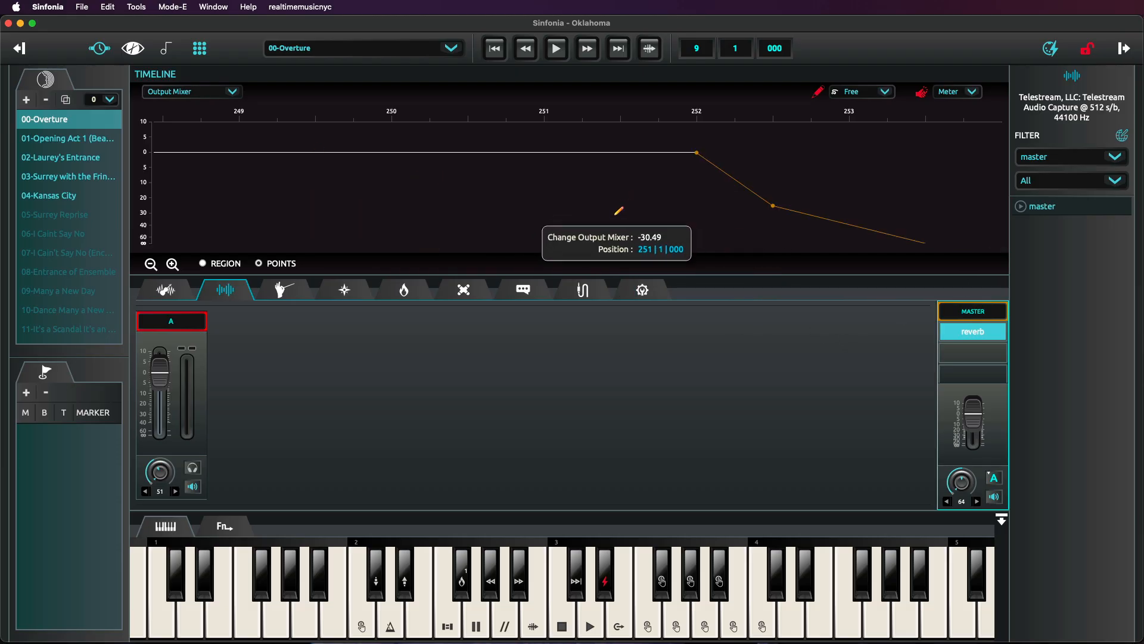
Step: Move the fade's middle point at bar 252, beat 2 to about -14.3 dB and play from bar 250
drag(755, 193, 781, 197)
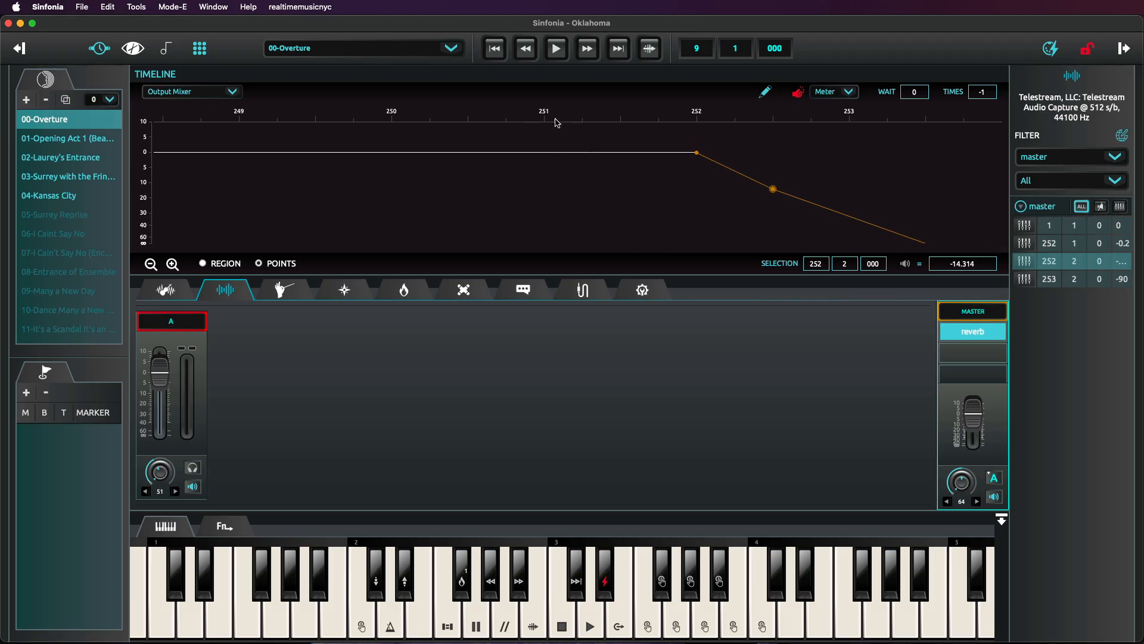
click(404, 119)
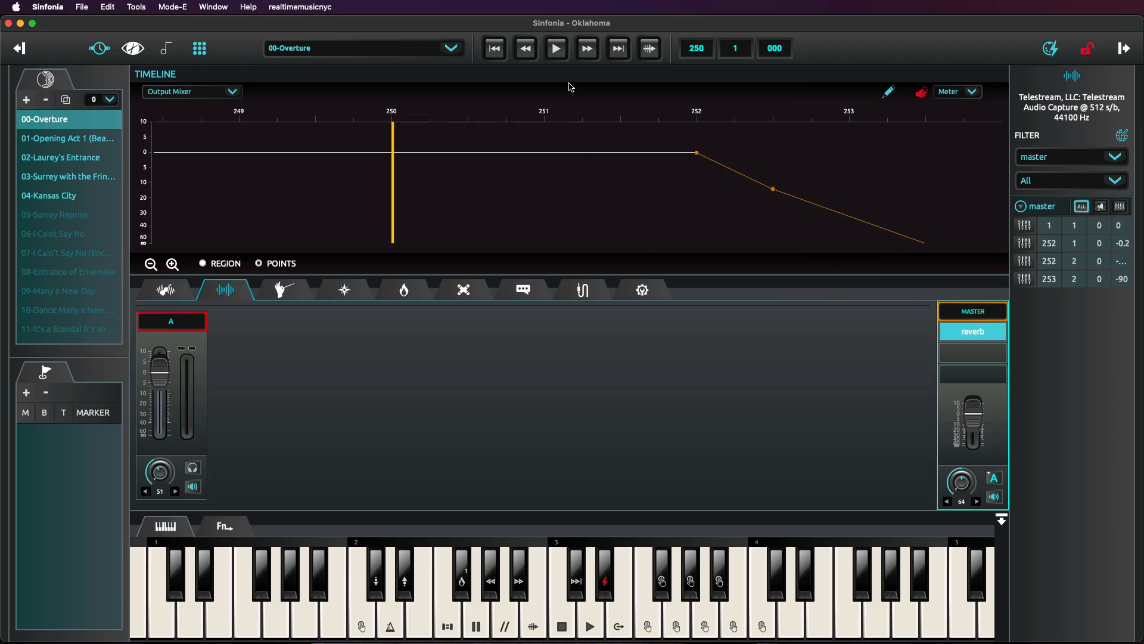
click(556, 48)
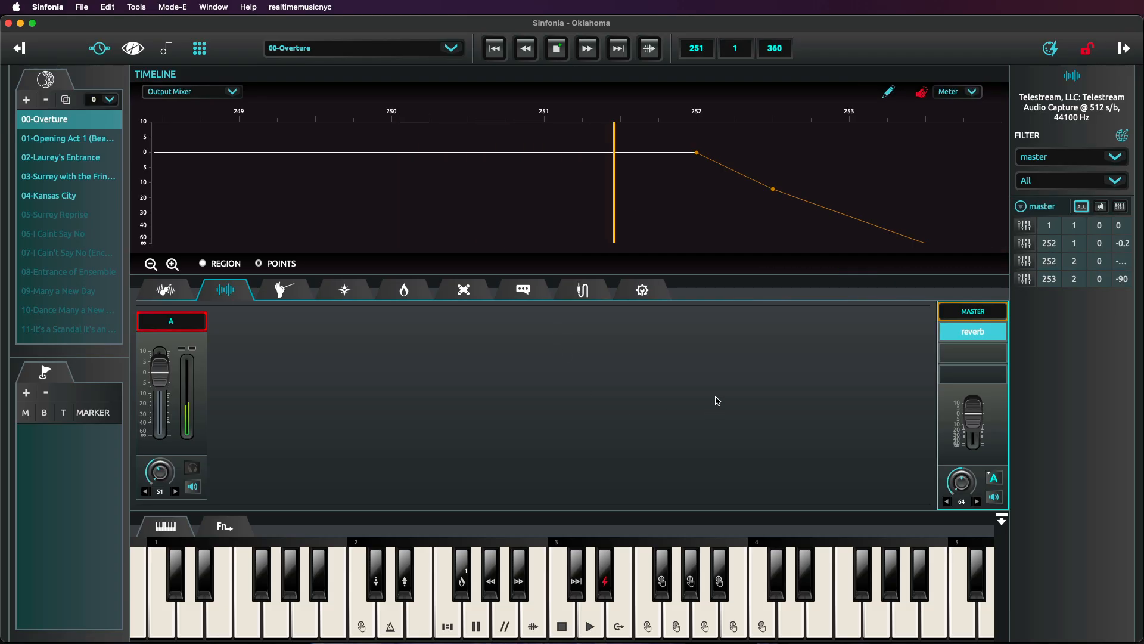